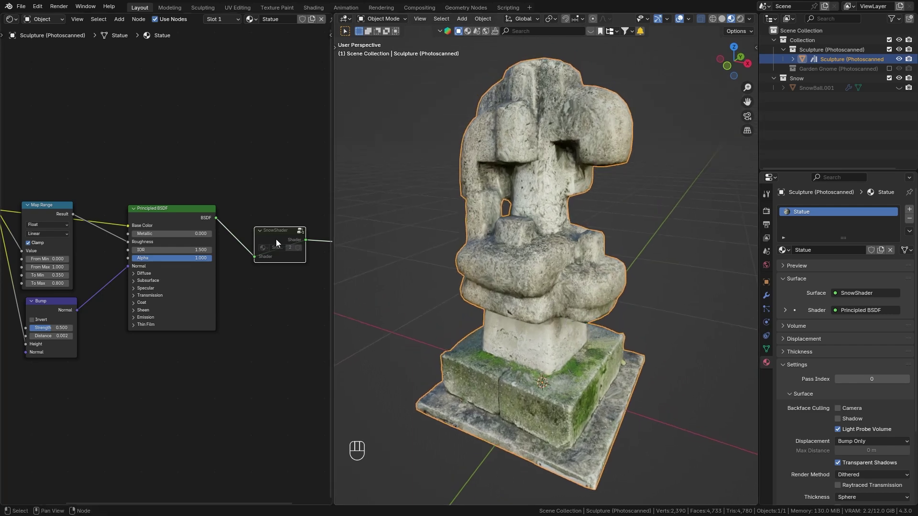
Step: Unmute the SnowShader group node in the Statue material to show the snow shading on the sculpture
key("m")
scroll(536, 280, "up", 2)
middle_click_drag(542, 279, 512, 248)
scroll(579, 234, "down", 3)
scroll(525, 248, "down", 3)
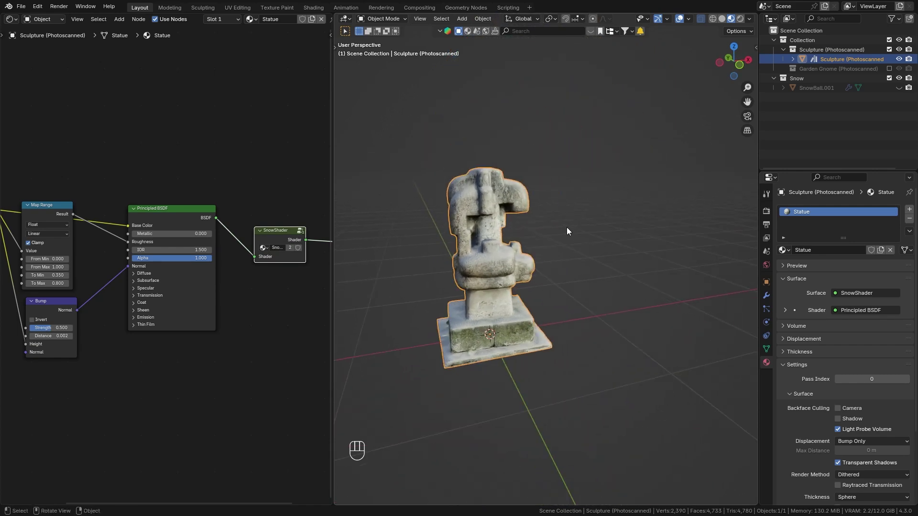
Step: Test the snow shading by rotating the sculpture about 87° onto its side, and clear its rotation again
key("r")
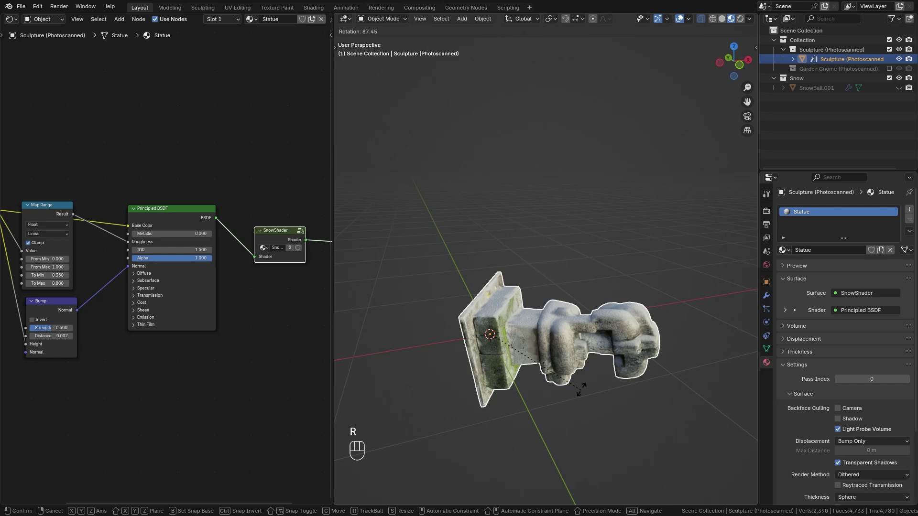
left_click(580, 388)
scroll(573, 376, "up", 3)
middle_click_drag(572, 374, 500, 217, "shift")
middle_click_drag(534, 313, 547, 250)
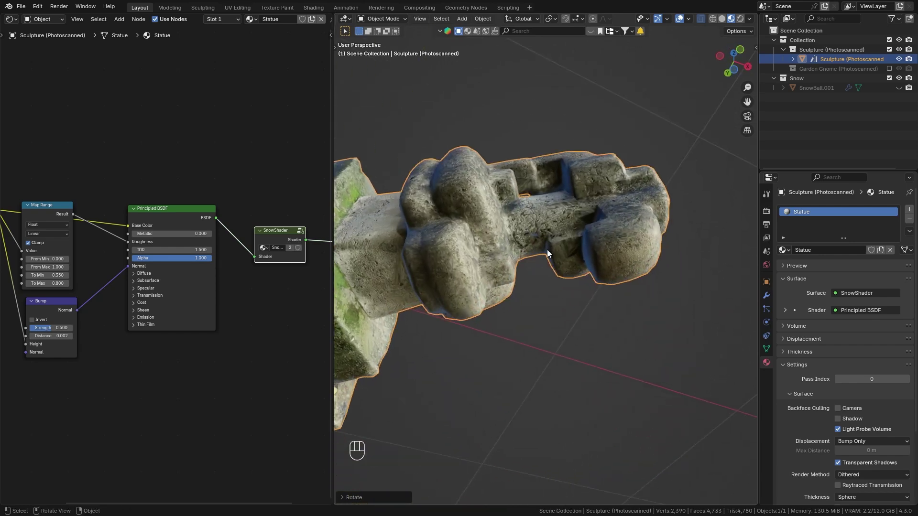
middle_click_drag(500, 285, 541, 302)
key("alt+r")
Step: Unhide the hidden snow object on the sculpture and clear the selection
middle_click_drag(536, 337, 576, 279)
key("alt+h")
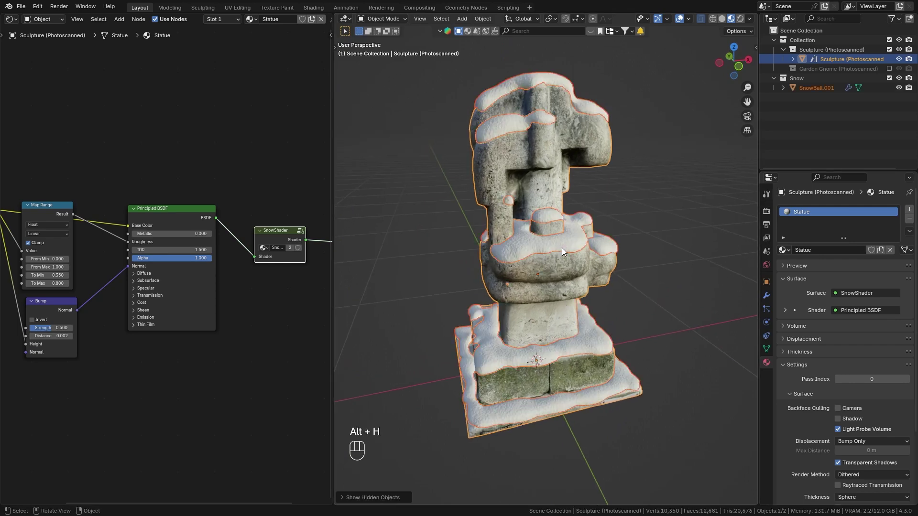
left_click(664, 289)
middle_click_drag(664, 289, 645, 296)
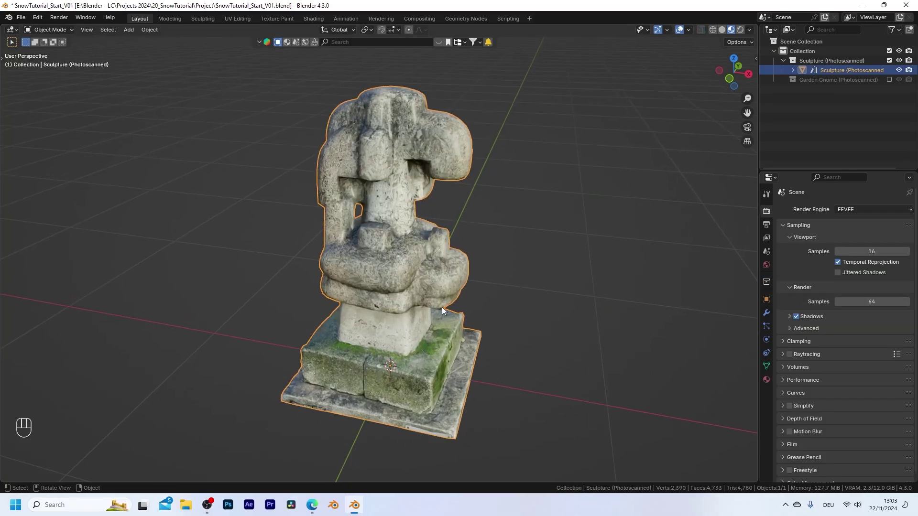
middle_click_drag(442, 309, 454, 276)
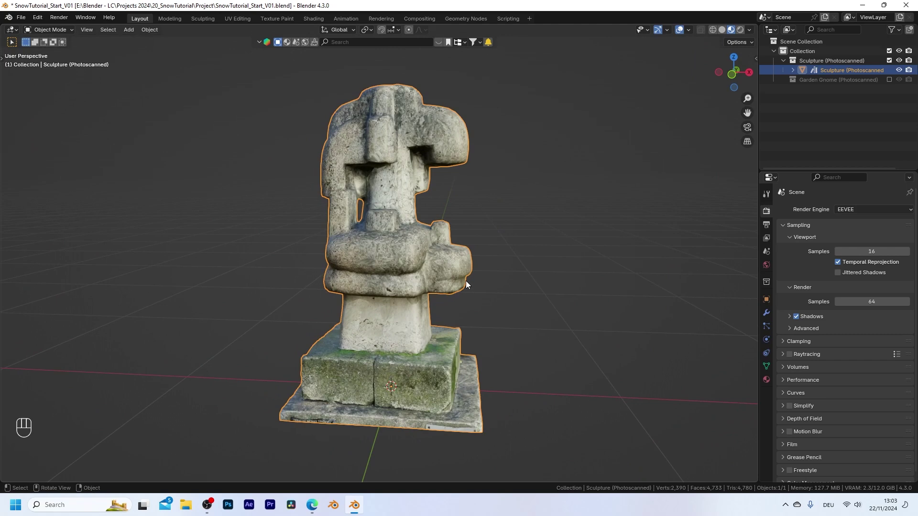
left_click(311, 505)
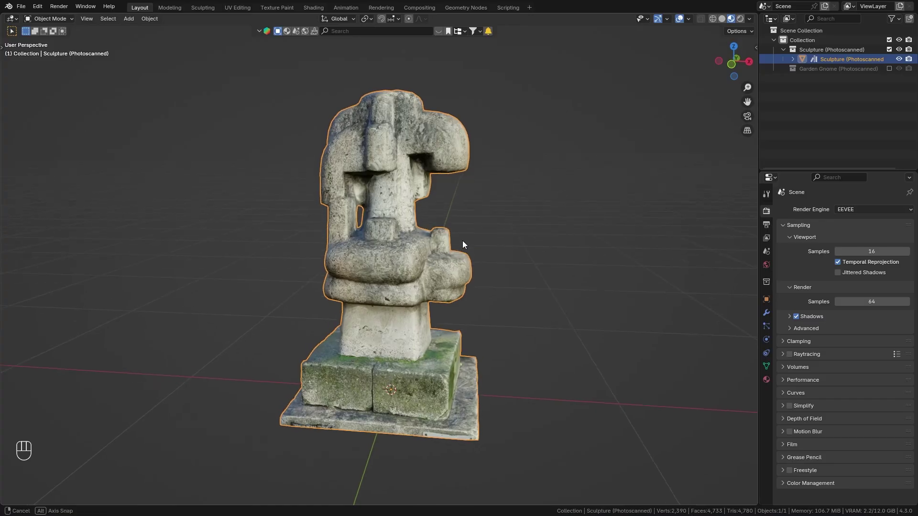
mouse_move(463, 242)
middle_mouse_down()
mouse_move(451, 253)
mouse_move(429, 186)
middle_mouse_up()
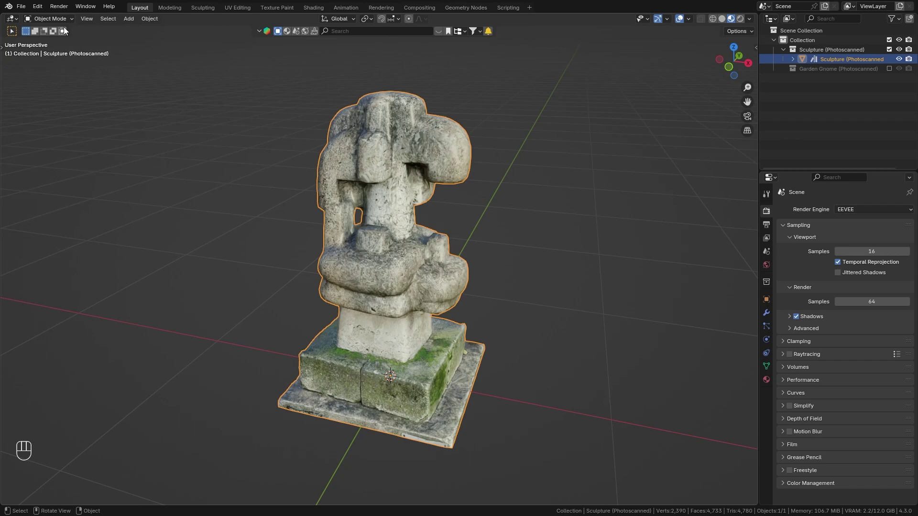
Step: Split the 3D viewport vertically, turn the new area into a Shader Editor and widen it
left_click_drag(4, 19, 289, 50)
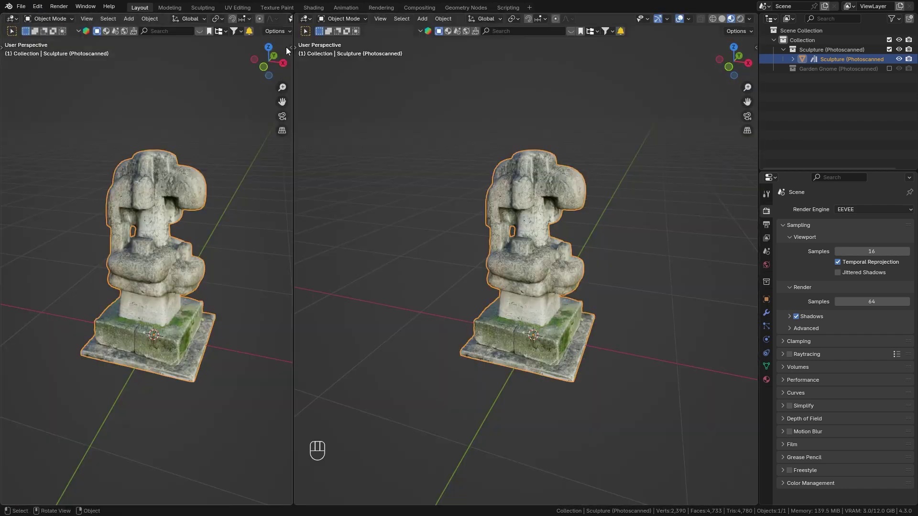
left_click(11, 20)
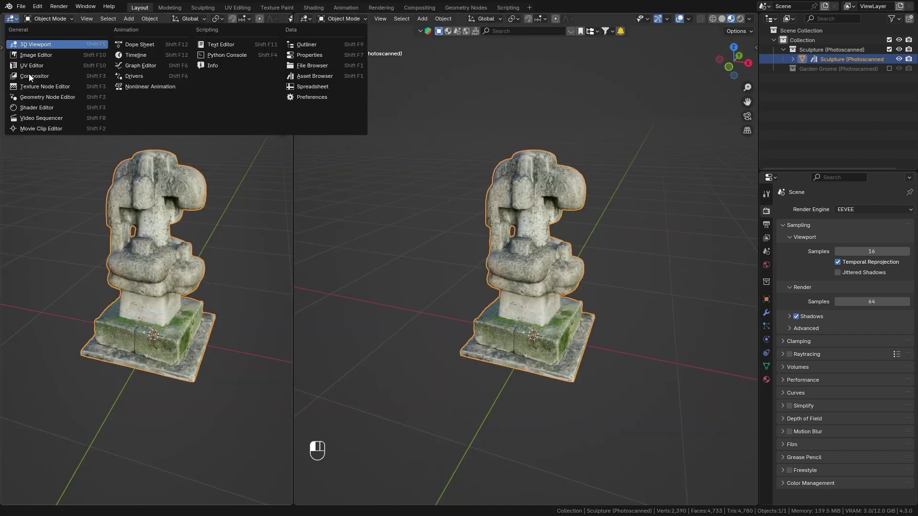
left_click(41, 105)
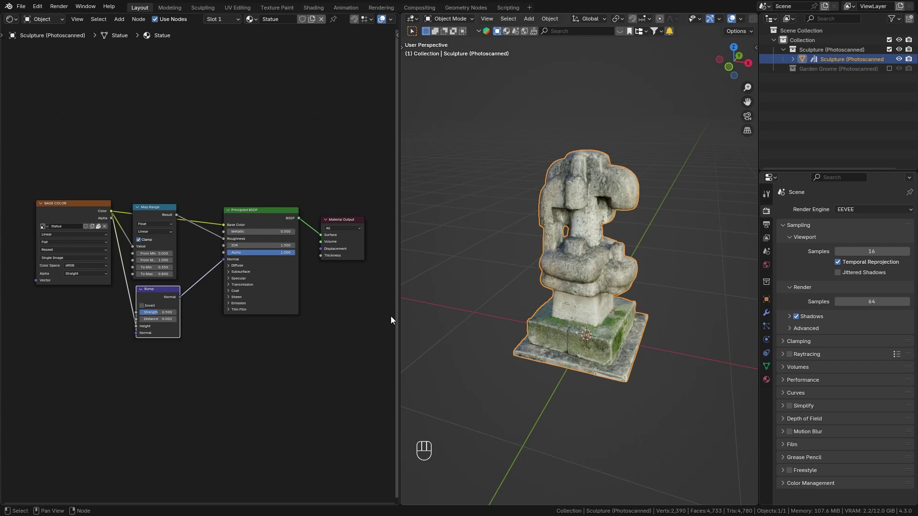
left_click_drag(398, 317, 471, 317)
middle_click_drag(672, 274, 638, 272, "ctrl")
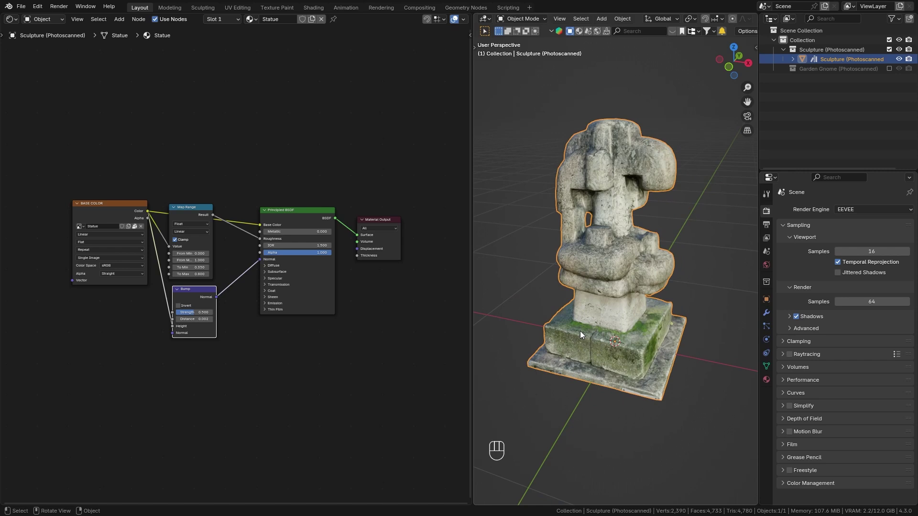
middle_click_drag(600, 318, 630, 329)
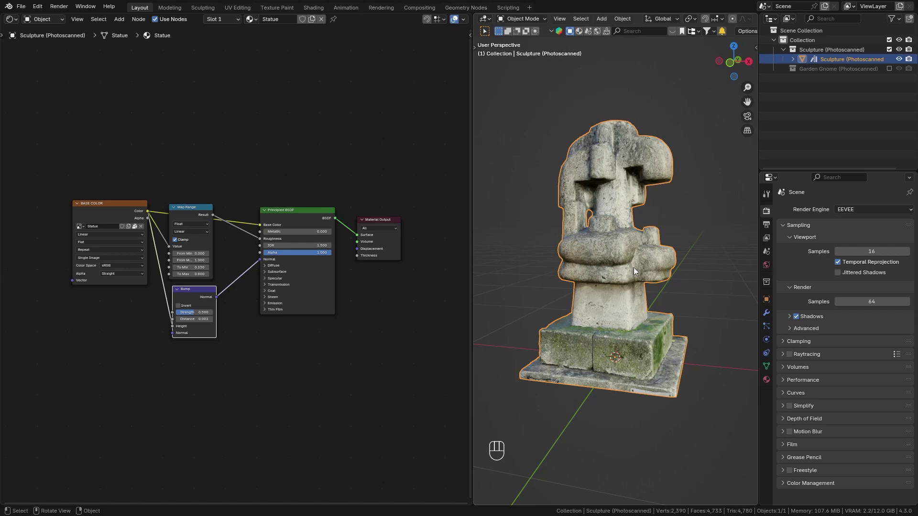
middle_click_drag(634, 267, 627, 270)
middle_click_drag(627, 270, 626, 281, "shift")
middle_click_drag(626, 281, 623, 255, "shift")
Step: Add a Geometry node to the Statue material and place it above the base color texture node
middle_click_drag(204, 148, 204, 185)
key("shift+a")
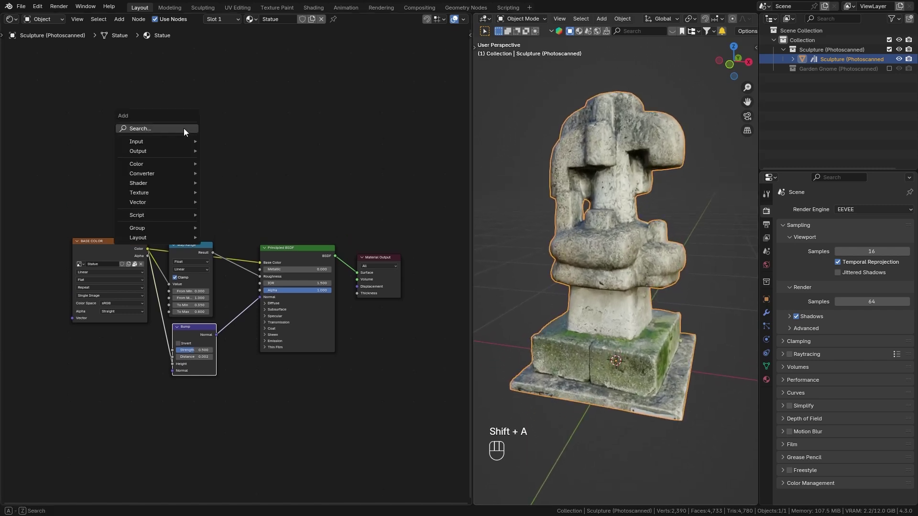
left_click(183, 128)
type("ge")
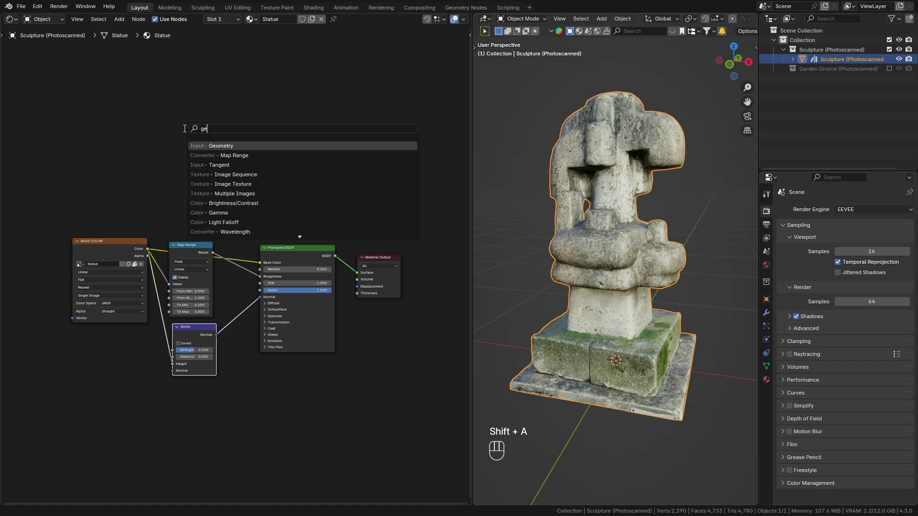
type("o")
key("Return")
left_click(79, 115)
scroll(105, 120, "up", 1)
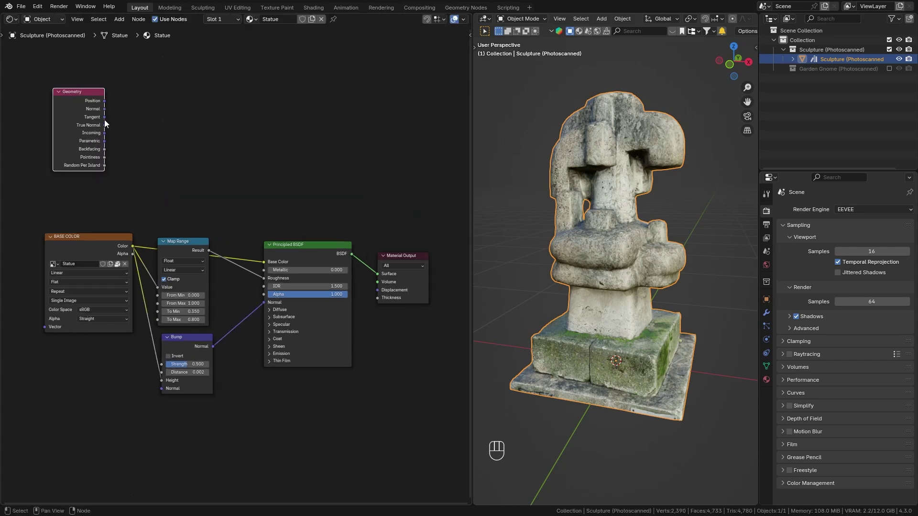
Step: Preview the Geometry node's Normal output directly on the sculpture's surface
left_click(82, 102, "ctrl+shift")
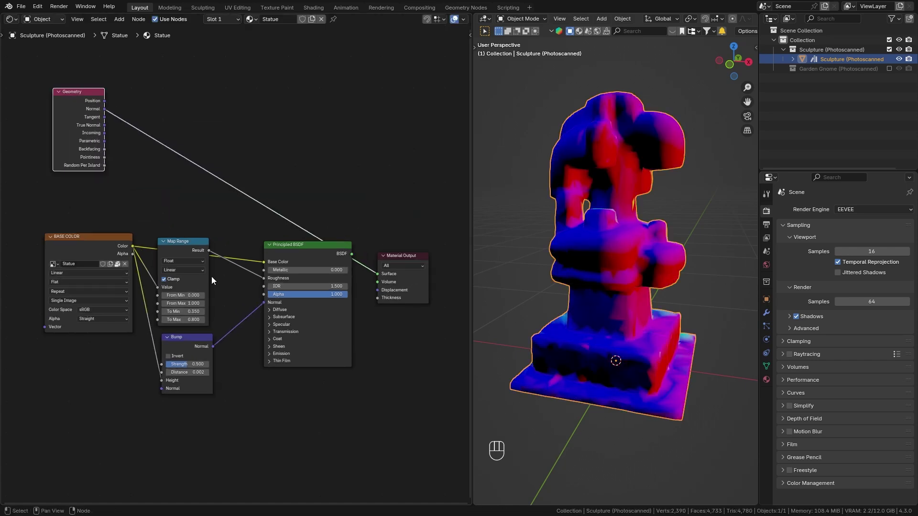
middle_click_drag(593, 330, 627, 294)
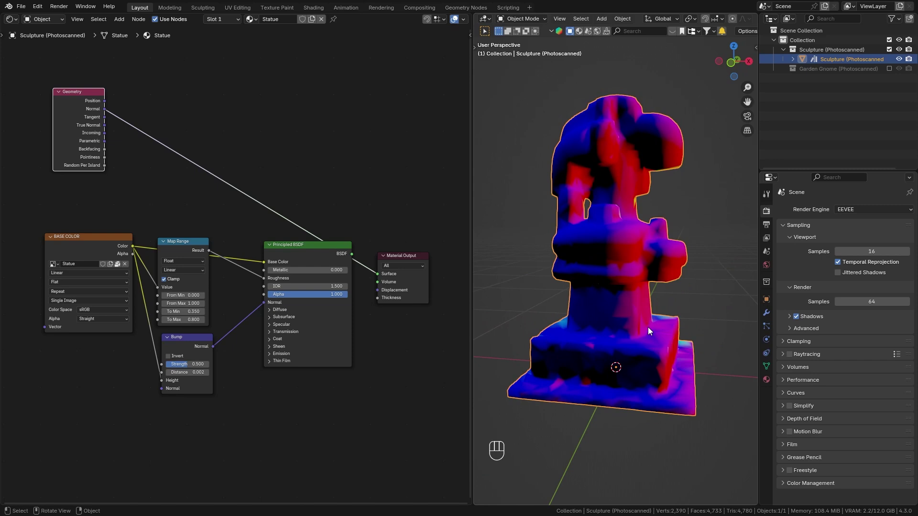
middle_click_drag(626, 284, 626, 291, "shift")
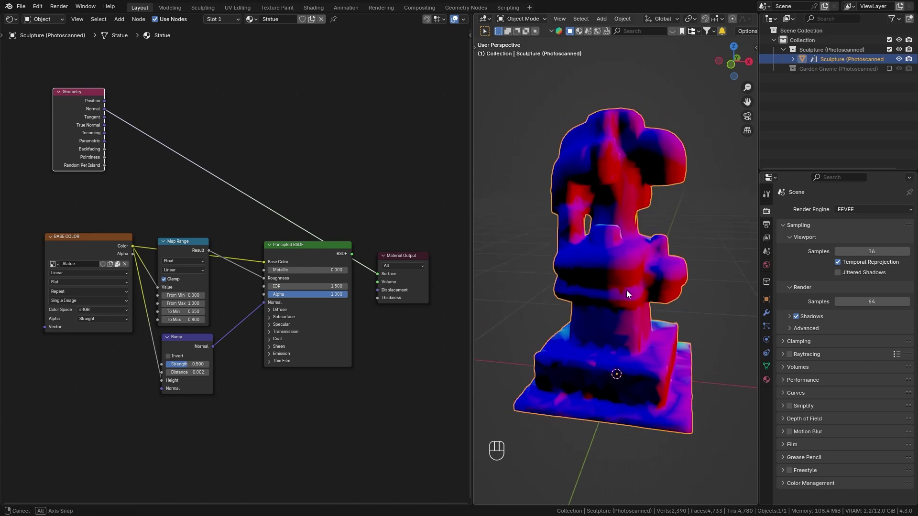
Step: Insert a Vector Math node into the link between the Geometry node's Normal output and the Material Output
scroll(305, 168, "up", 2)
middle_click_drag(203, 43, 222, 111)
key("shift+a")
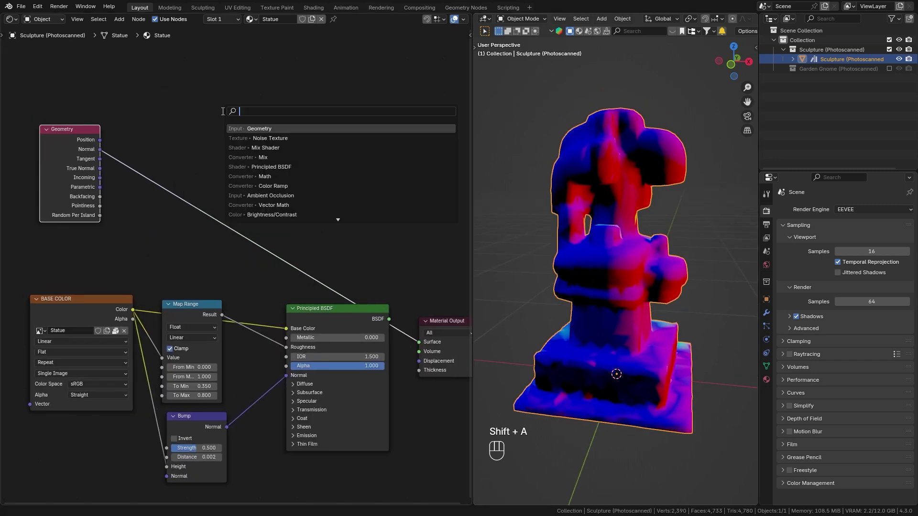
type("vec")
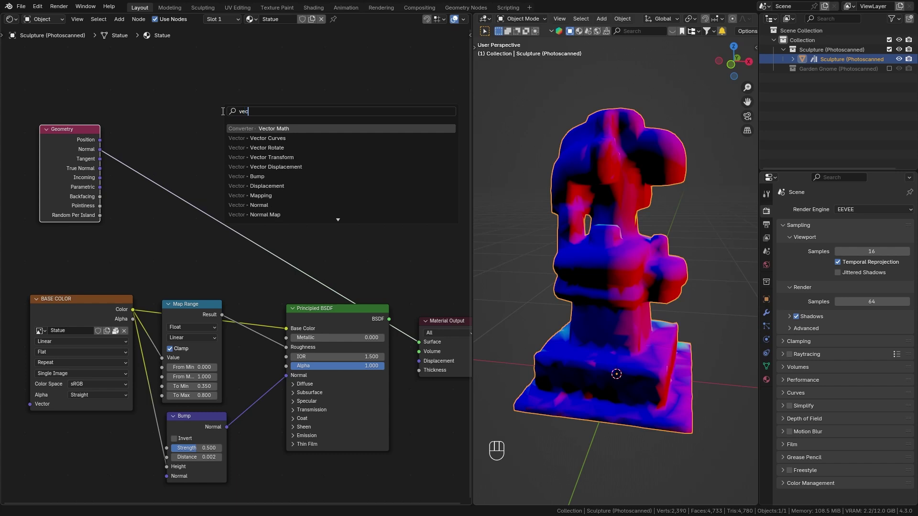
key("Return")
left_click(139, 123)
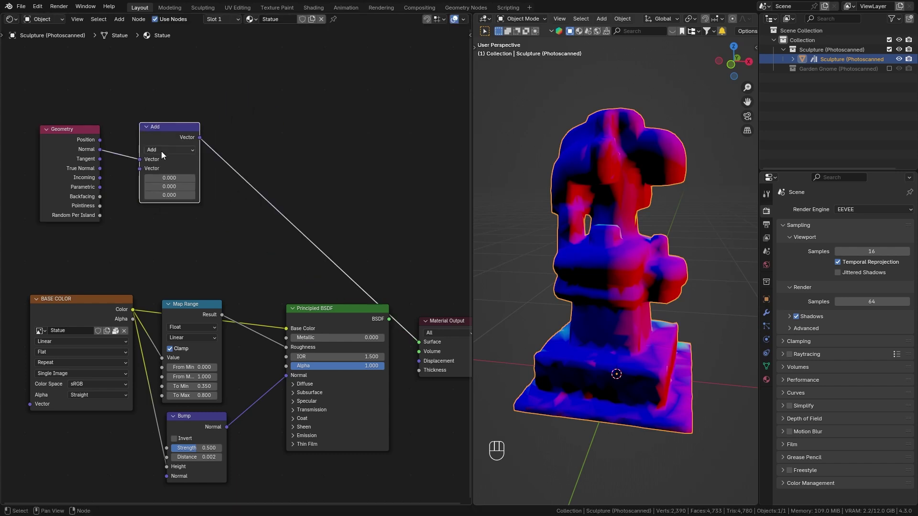
Step: Switch the Vector Math node to Dot Product and connect its Value to the Material Output's Surface, moving the output alongside it
left_click(161, 151)
left_click(167, 270)
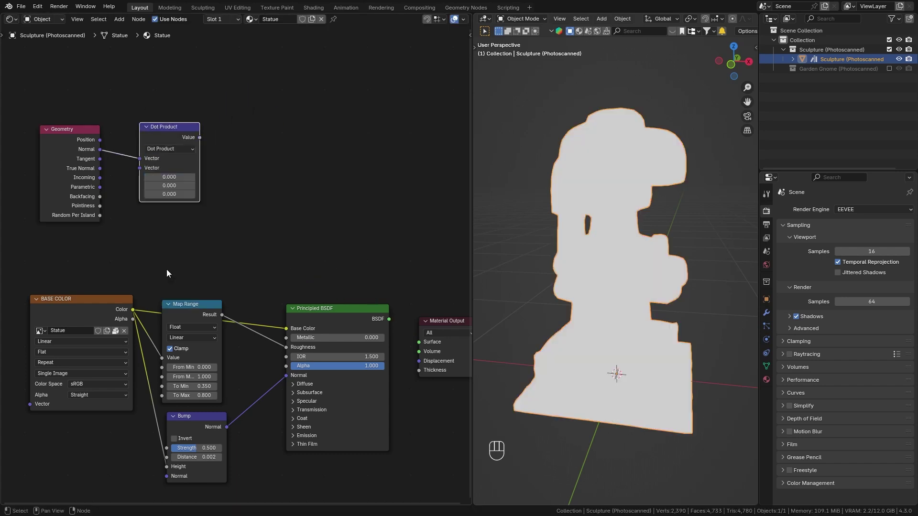
left_click_drag(449, 320, 277, 130)
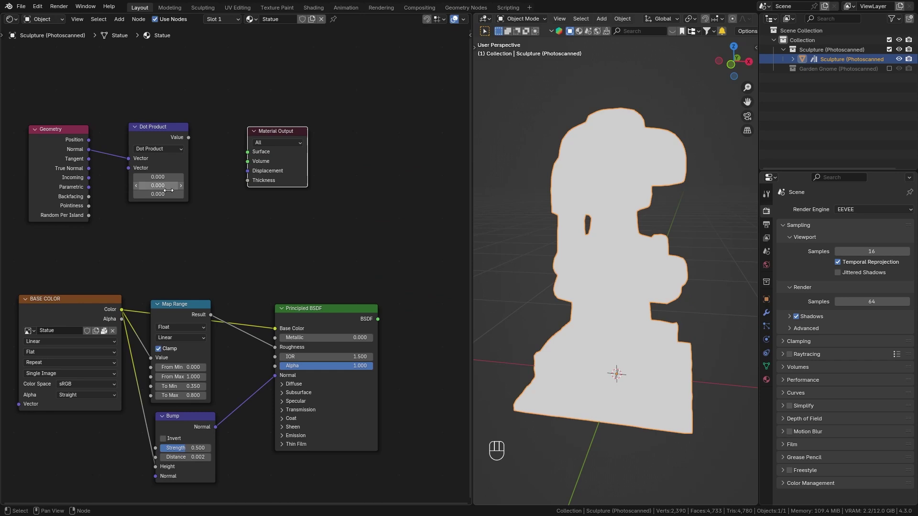
left_click_drag(188, 137, 245, 149)
Step: Set the third component of the Dot Product node's second vector to 1
scroll(186, 220, "up", 1)
middle_click_drag(186, 220, 274, 250)
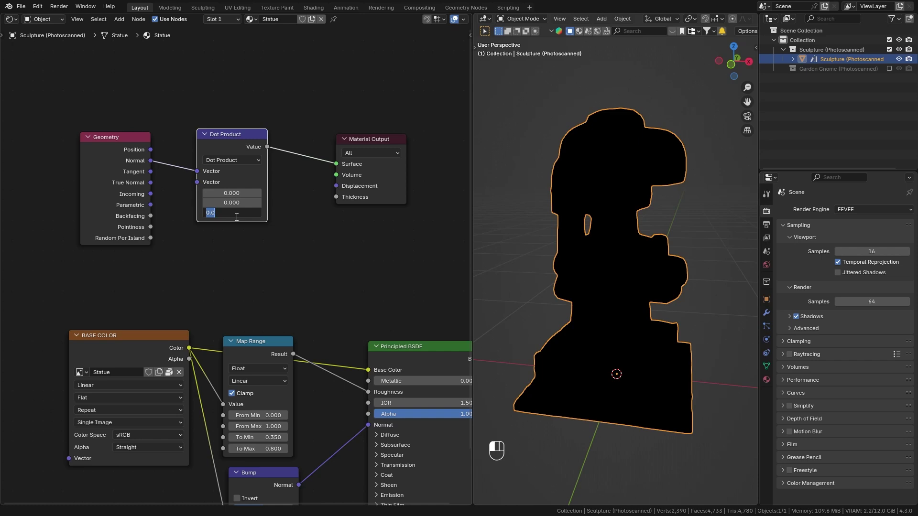
key("Return")
middle_click_drag(621, 320, 633, 282)
Step: Insert a Color Ramp node between the Dot Product node and the Material Output
scroll(333, 237, "down", 2)
middle_click_drag(334, 237, 321, 248)
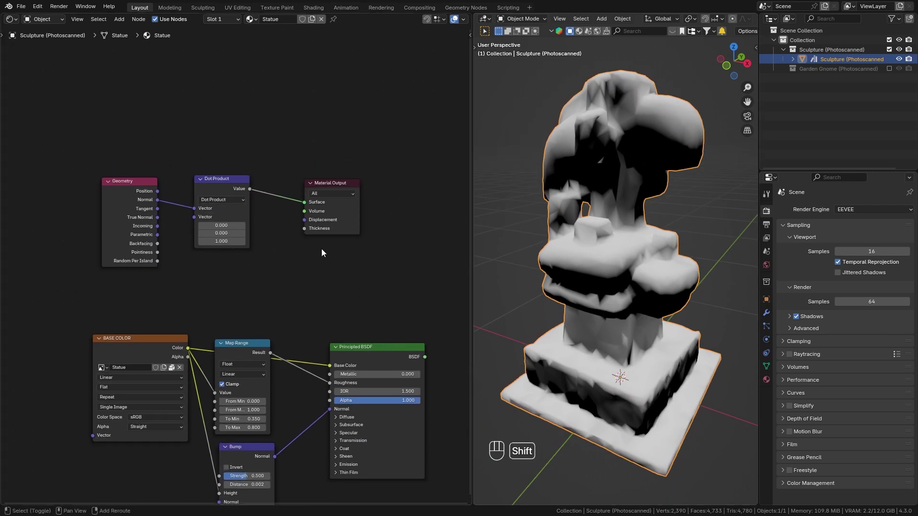
key("shift+a")
key("shift+a")
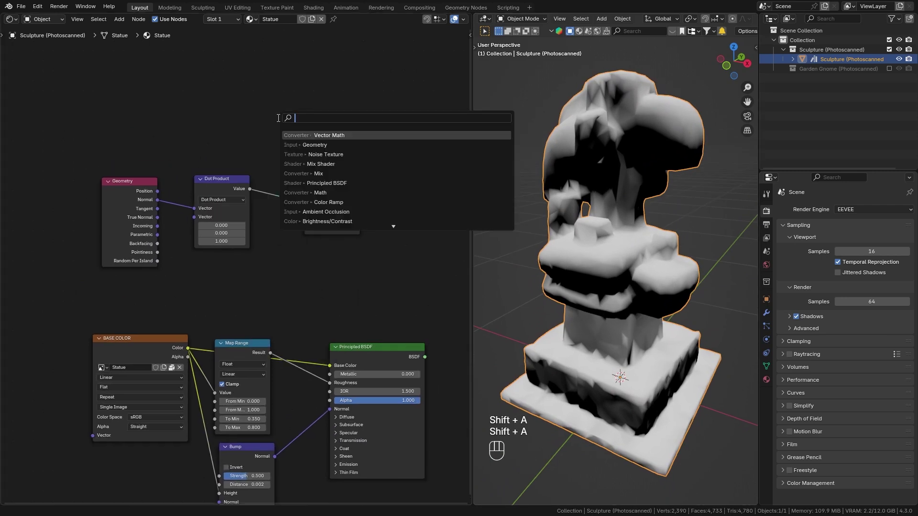
type("col")
key("Down")
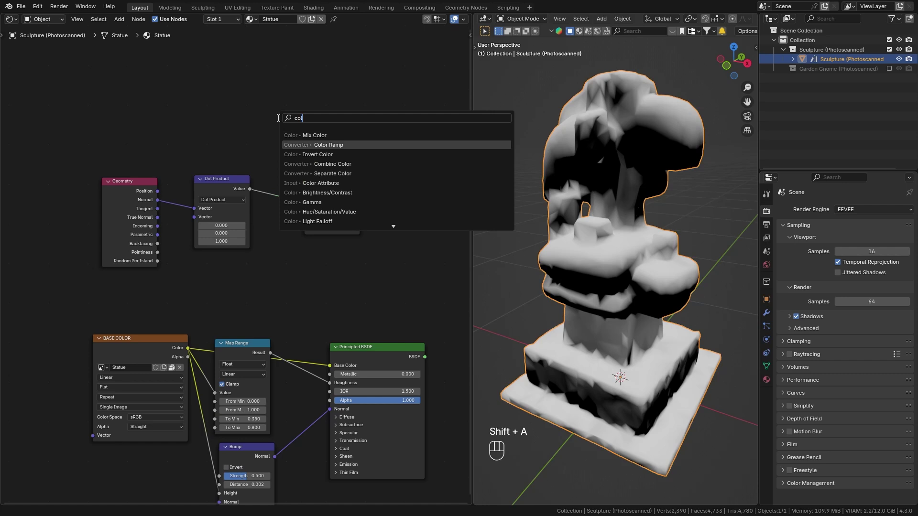
key("Return")
left_click(250, 150)
Step: Tighten the upward-facing mask by moving the Color Ramp's black stop to about position 0.645
scroll(319, 262, "up", 3)
middle_click_drag(314, 250, 309, 261)
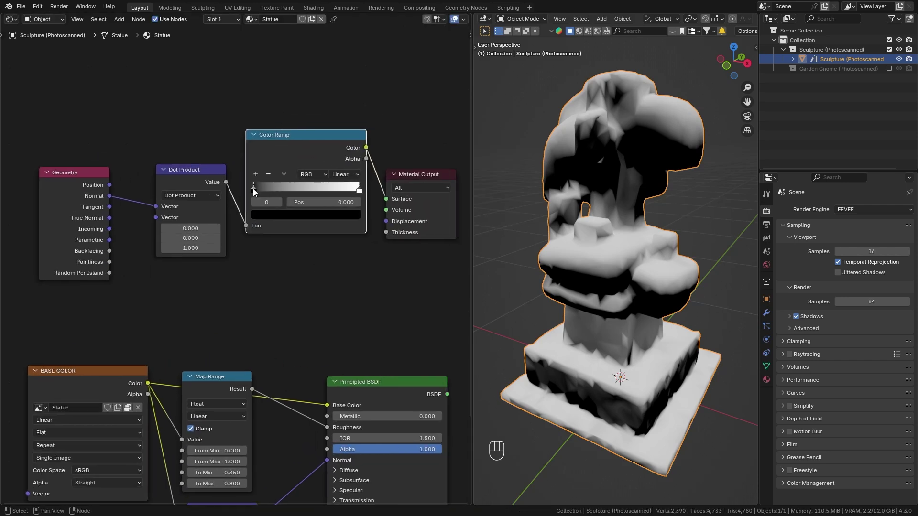
left_click_drag(253, 188, 324, 203)
middle_click_drag(621, 239, 576, 234)
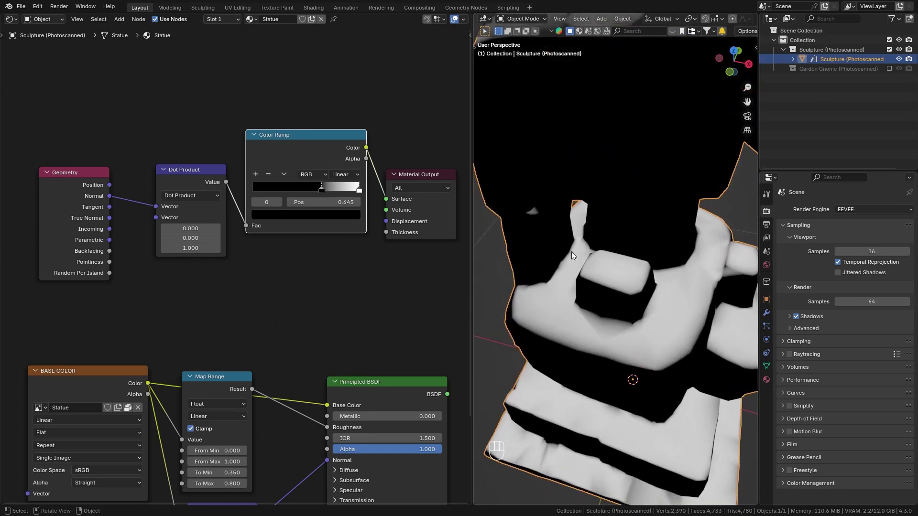
middle_click_drag(626, 276, 676, 312)
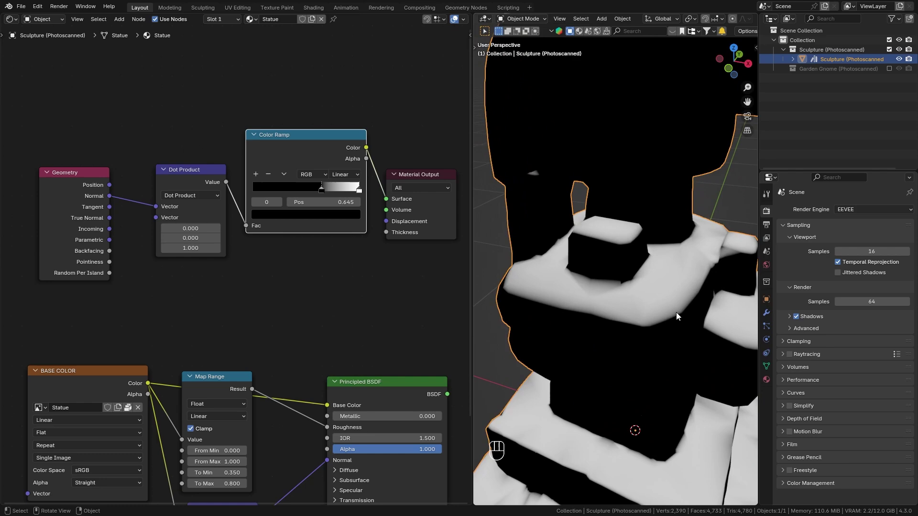
scroll(611, 302, "down", 4)
Step: Move the Geometry, Dot Product and Color Ramp nodes together upwards to make room above the base material nodes
scroll(229, 338, "down", 2)
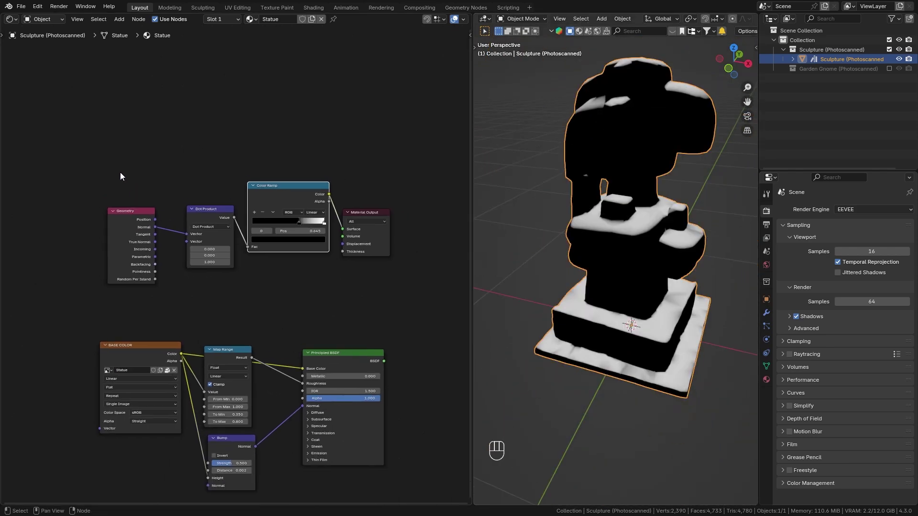
left_click_drag(118, 168, 255, 267)
left_click_drag(282, 184, 275, 126)
Step: Add an Ambient Occlusion node below the Geometry node and preview its Color output on the sculpture
scroll(224, 274, "up", 2)
middle_click_drag(224, 275, 239, 252)
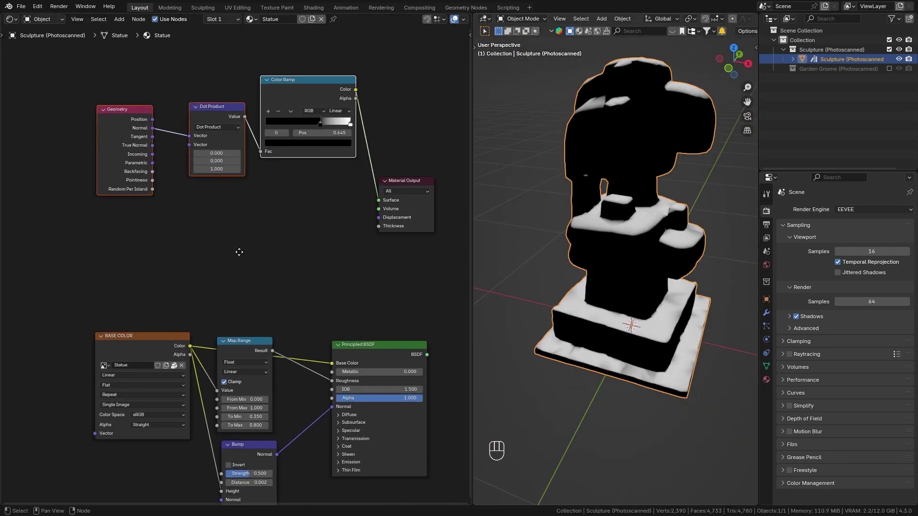
key("shift+a")
left_click(216, 242)
type("am")
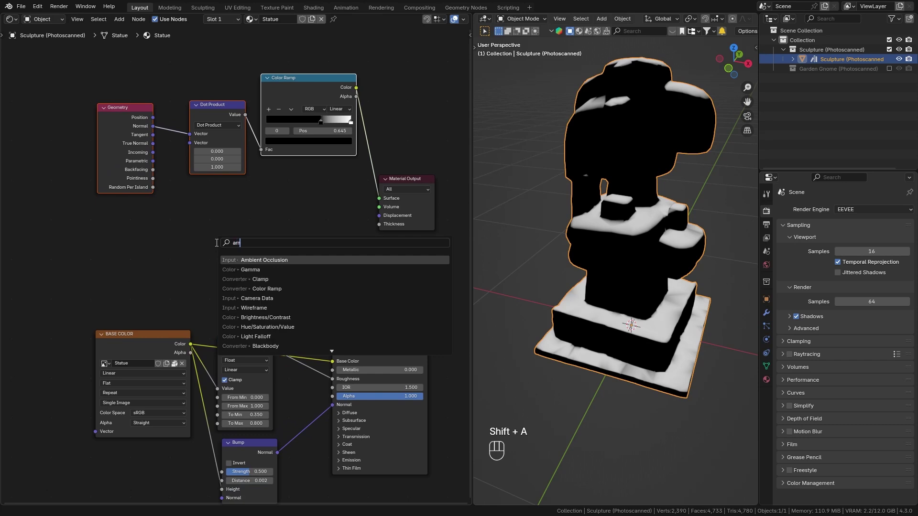
key("Return")
left_click(158, 210)
left_click(196, 220, "ctrl+shift")
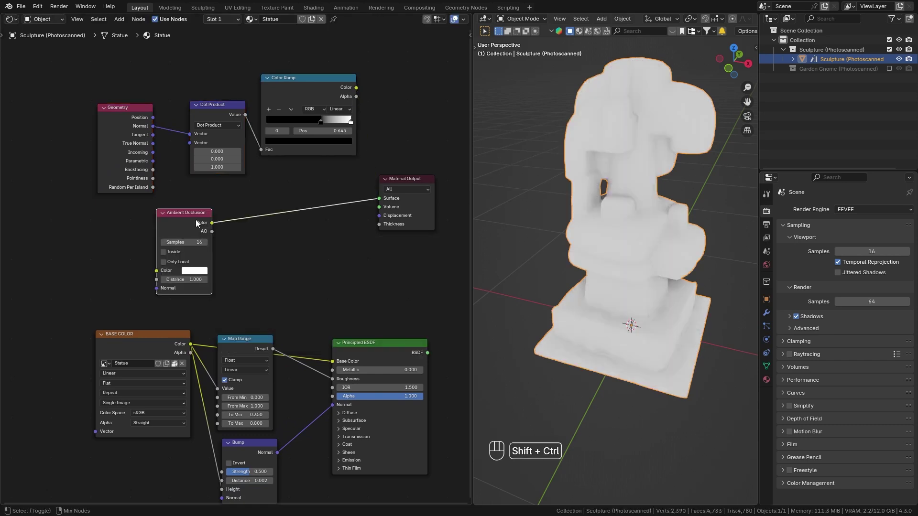
Step: Preview the Ambient Occlusion node's AO output and insert a Color Ramp between it and the Material Output
left_click(196, 219, "ctrl+shift")
scroll(658, 239, "up", 4)
key("shift+a")
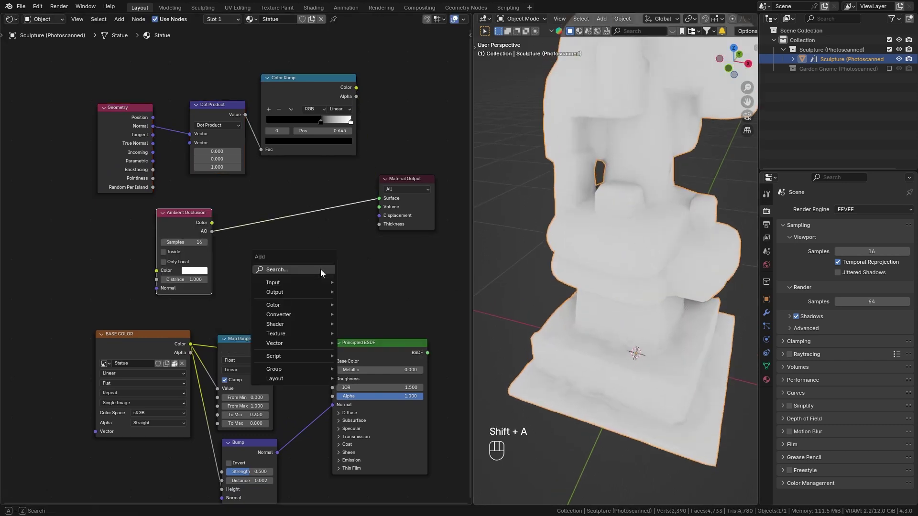
left_click(320, 269)
type("col")
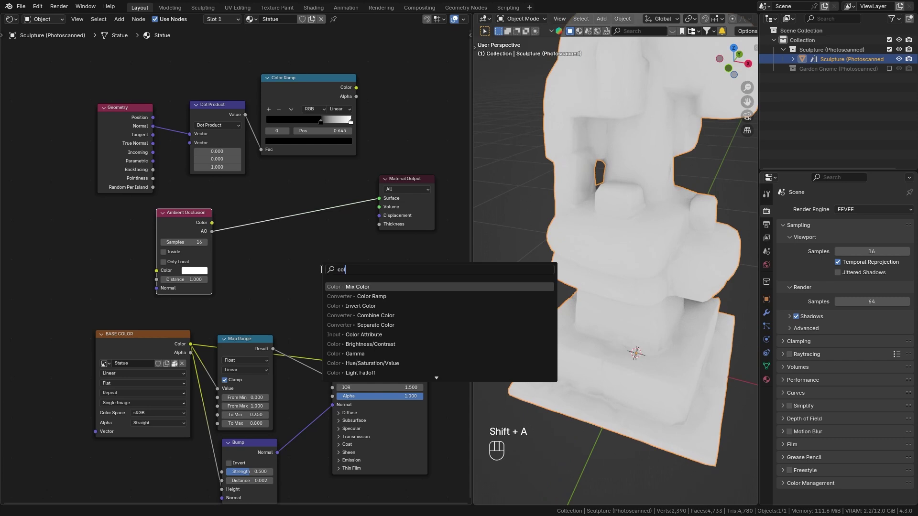
left_click(363, 296)
left_click(242, 235)
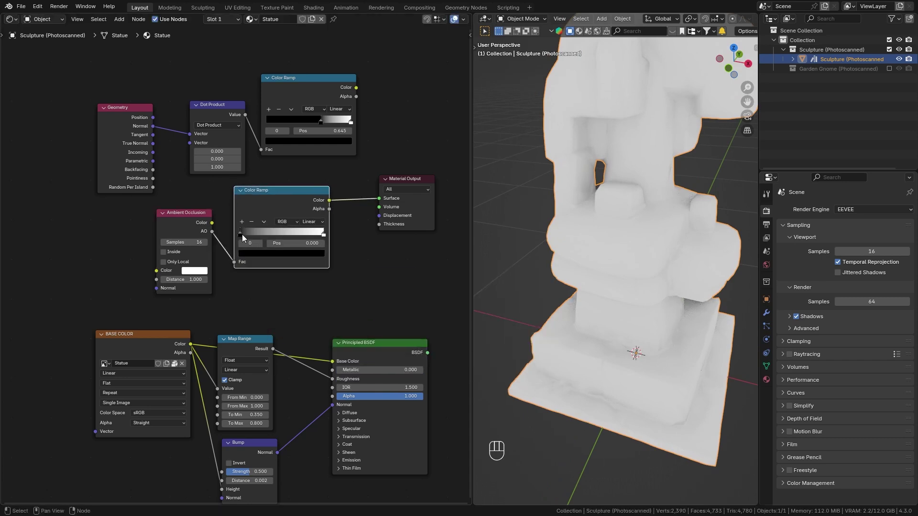
Step: Darken the sculpture's crevices by moving the ambient occlusion Color Ramp's black stop to about 0.591, and inspect the shading up close
left_click_drag(240, 234, 291, 243)
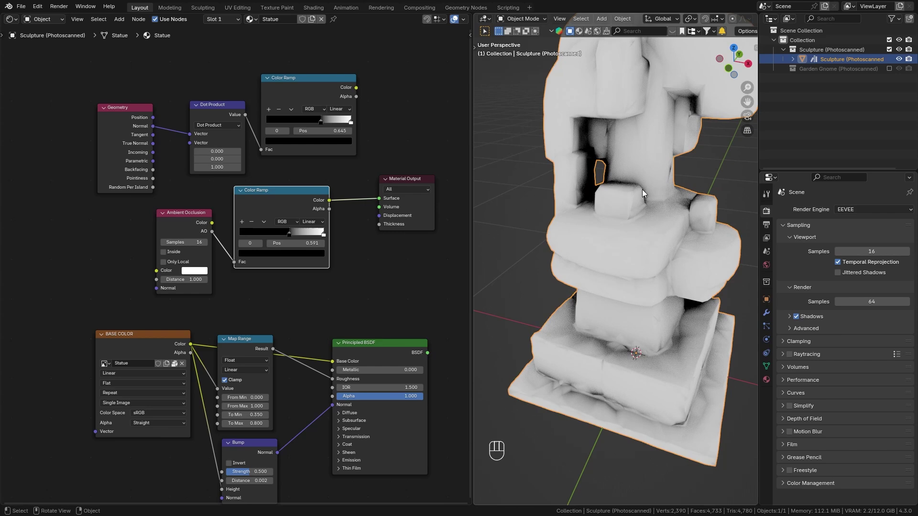
middle_click_drag(641, 189, 653, 208)
scroll(609, 193, "up", 4)
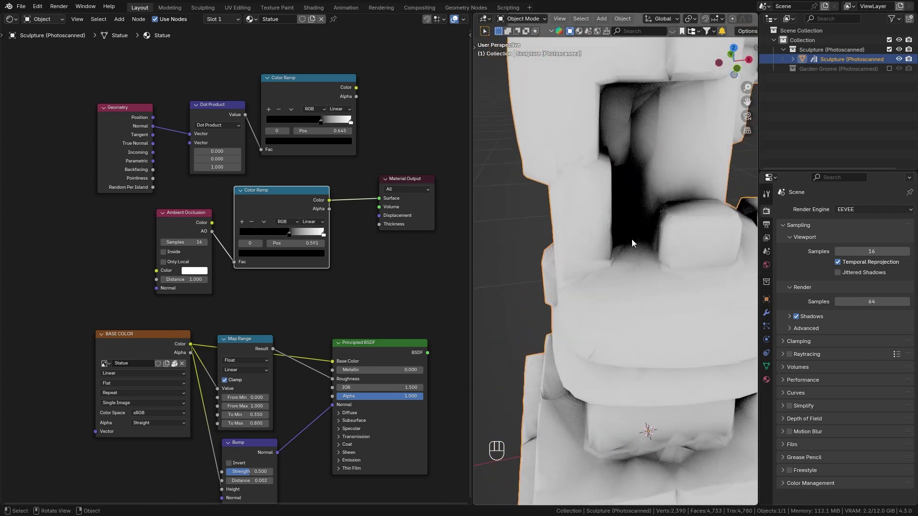
scroll(631, 239, "down", 3)
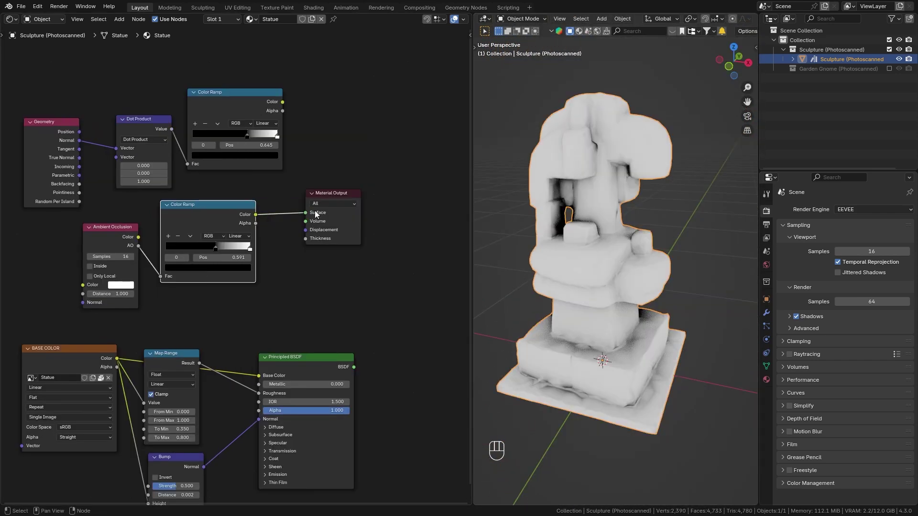
Step: Move the Material Output farther from the ramps and add a Math node set to Multiply in the freed space
left_click_drag(319, 210, 468, 199)
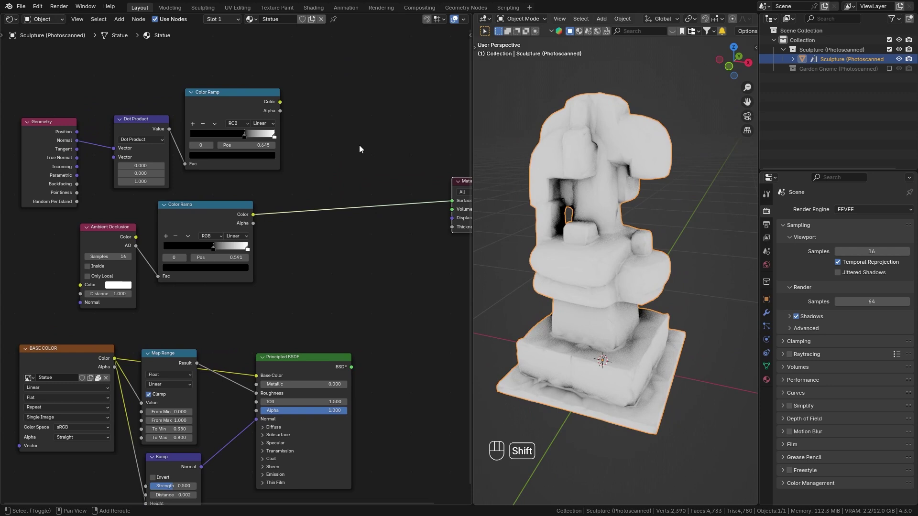
key("shift+a")
type("mat")
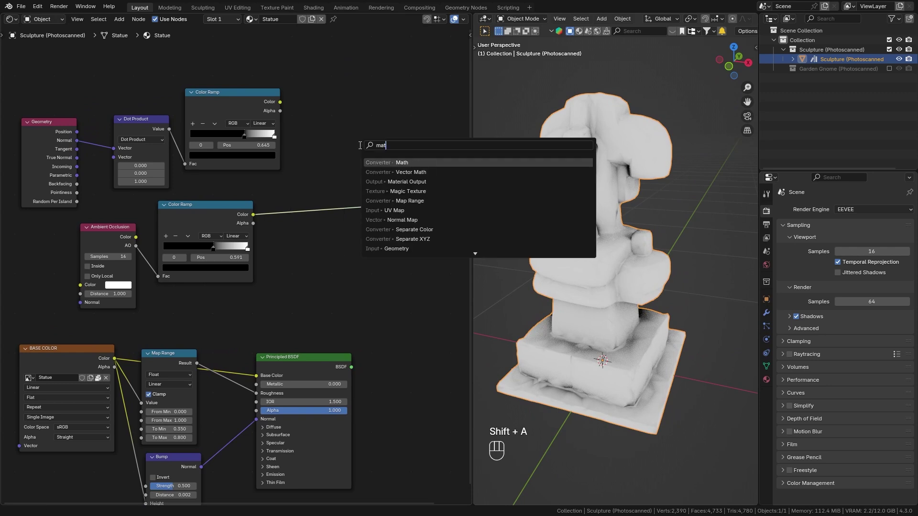
key("Return")
left_click(351, 138)
left_click(352, 138)
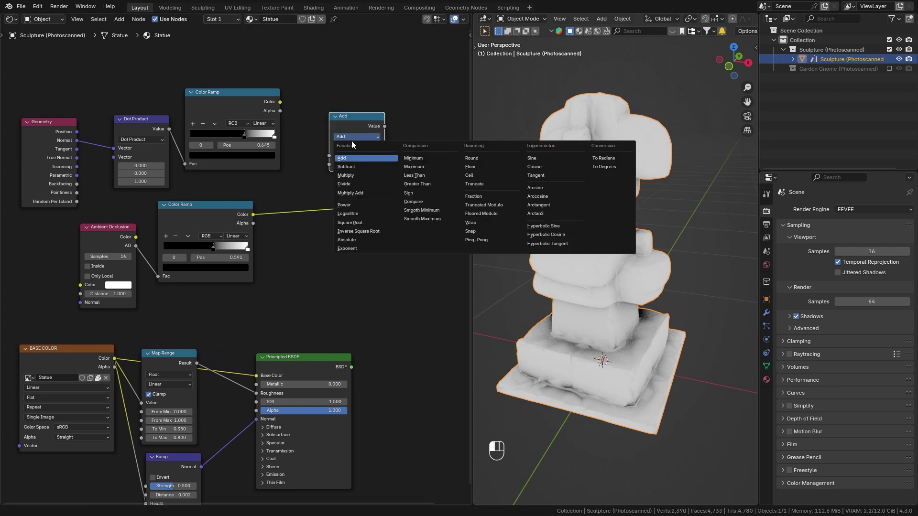
left_click(346, 175)
Step: Feed both Color Ramps' Color outputs into the Multiply node and preview the combined mask on the sculpture
left_click_drag(330, 153, 330, 156)
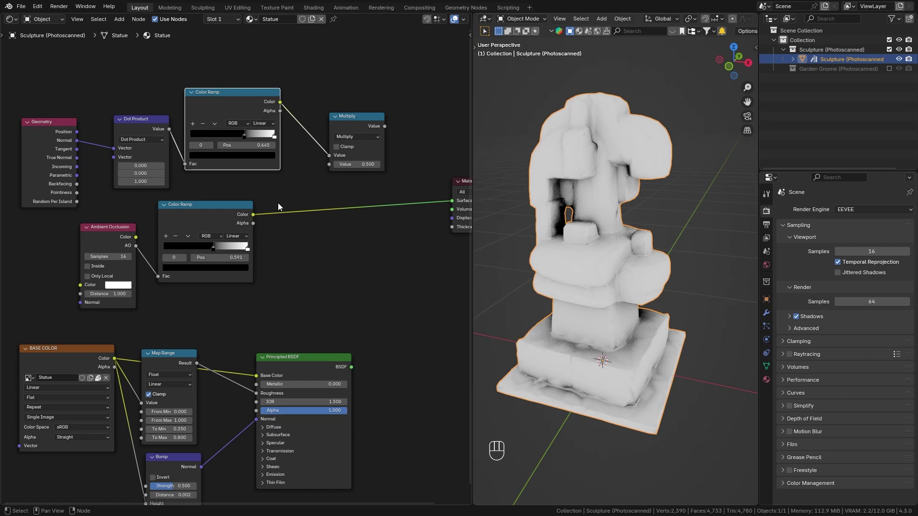
left_click_drag(253, 215, 328, 164)
left_click(354, 157, "ctrl+shift")
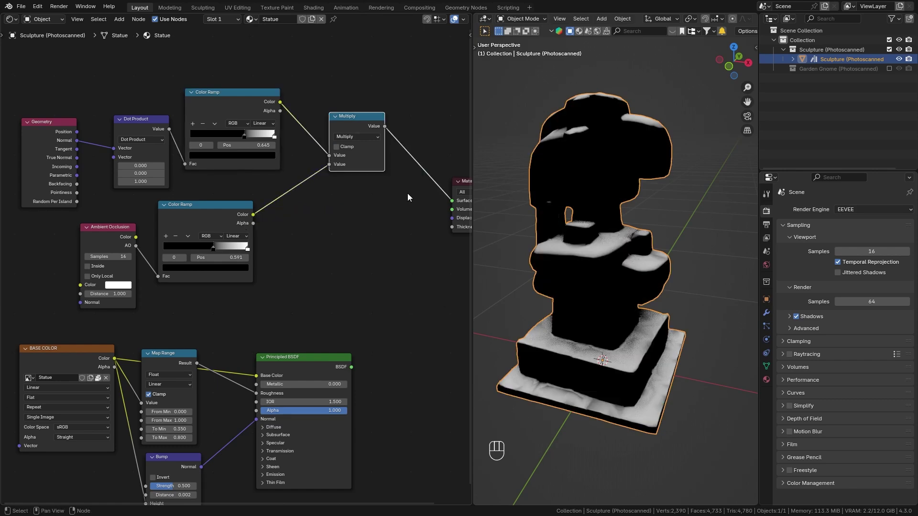
Step: Soften the occlusion in the mask by moving the ambient occlusion Color Ramp's black stop to about 0.305
middle_click_drag(573, 222, 598, 268)
scroll(608, 243, "up", 4)
scroll(543, 271, "up", 1)
left_click_drag(214, 250, 190, 250)
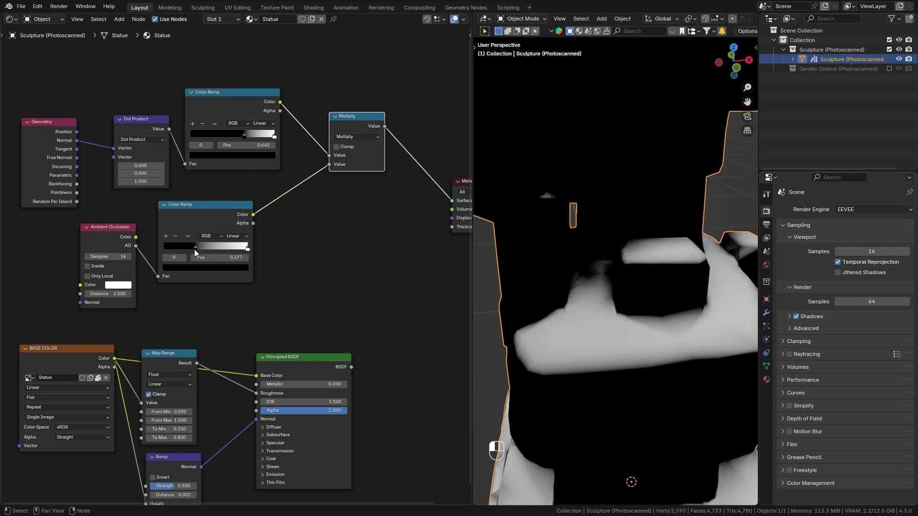
middle_click_drag(679, 267, 524, 258)
Step: Widen the upward-facing mask by moving the black stop of the Dot Product's Color Ramp to about 0.477
scroll(279, 145, "up", 2)
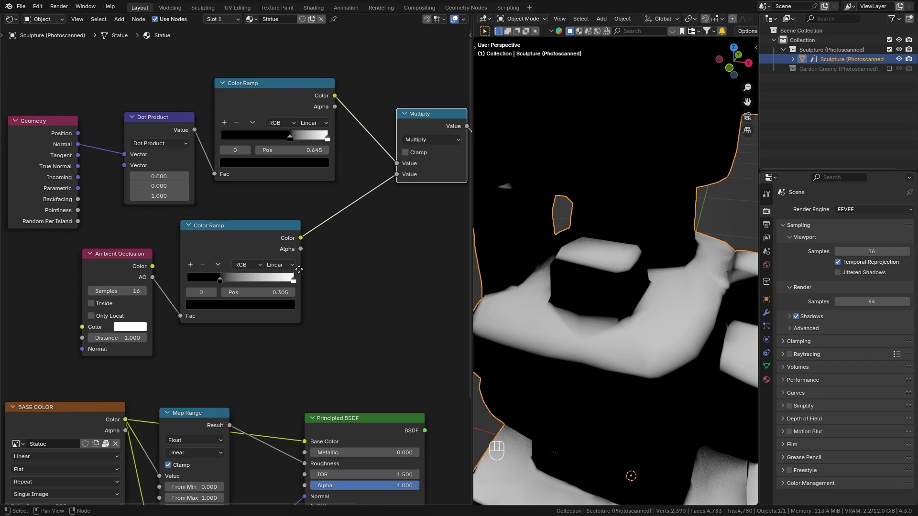
left_click_drag(291, 138, 272, 142)
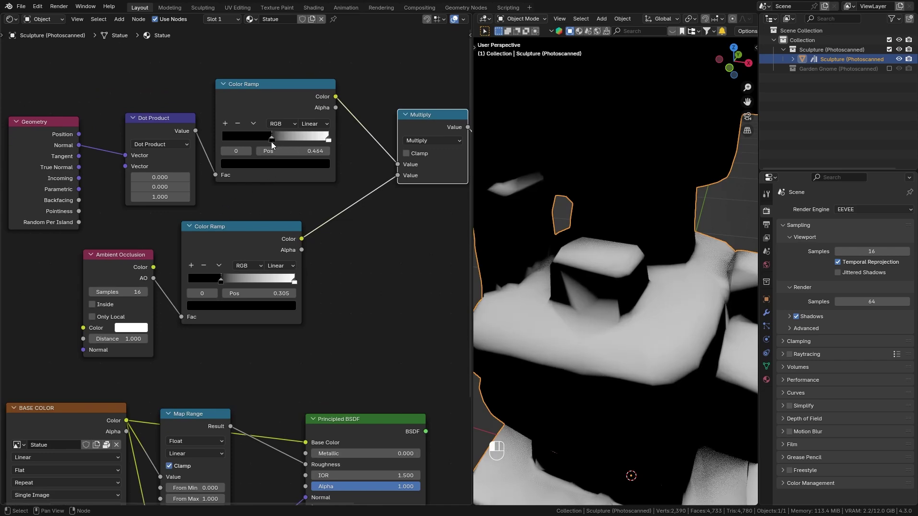
left_click_drag(272, 142, 273, 143)
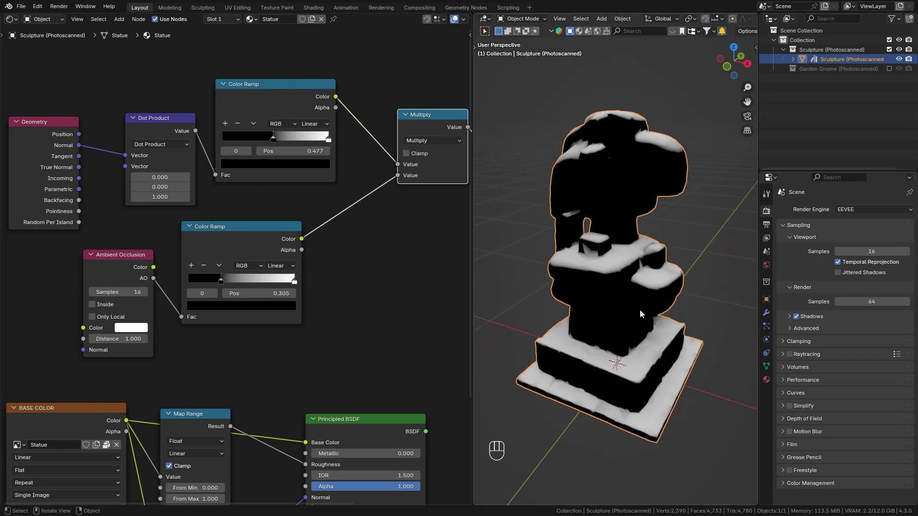
Step: Move the base material's texture, Map Range, Bump and Principled BSDF nodes together downwards to free space below the mask nodes
scroll(282, 191, "down", 3)
left_click_drag(48, 253, 359, 404)
key("g")
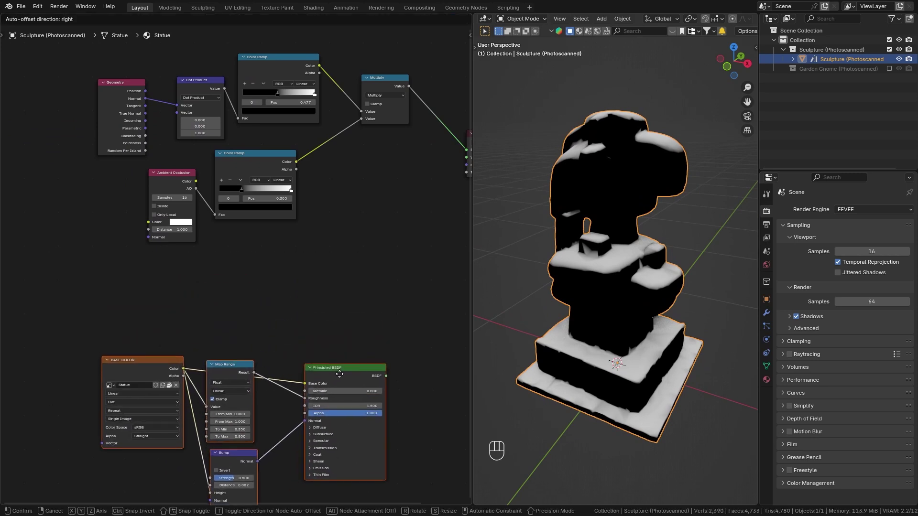
left_click(339, 375)
Step: Add a second Principled BSDF node for the snow above the base material's Principled BSDF
key("shift+a")
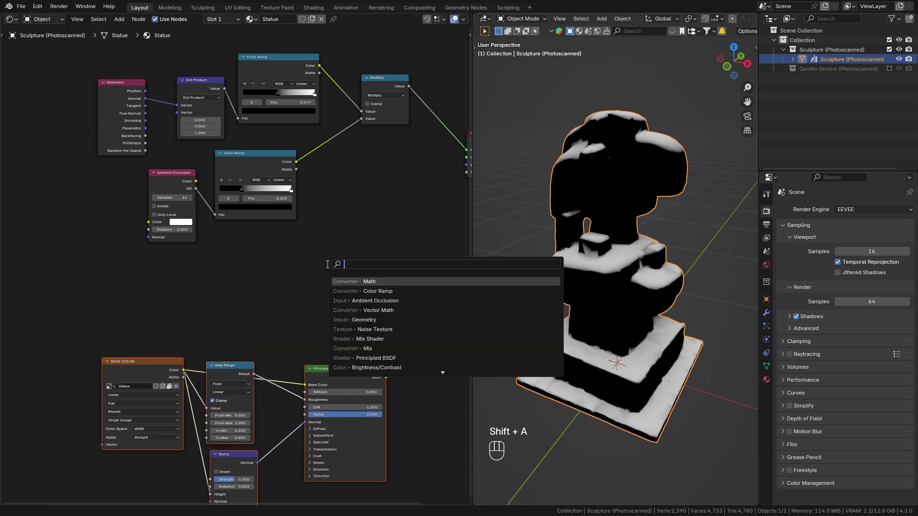
type("k")
key("BackSpace")
type("pr")
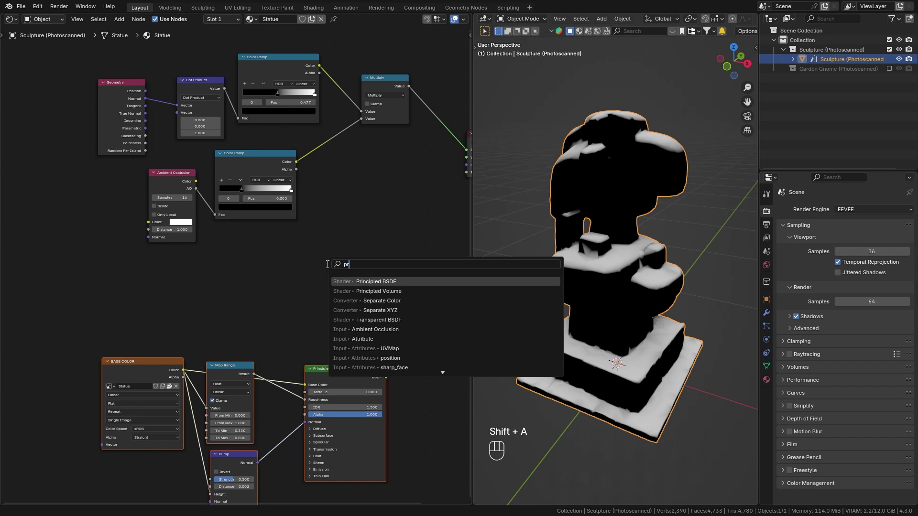
key("Return")
left_click(311, 233)
Step: Add a Mix Shader node beside the two Principled BSDF nodes
key("shift+a")
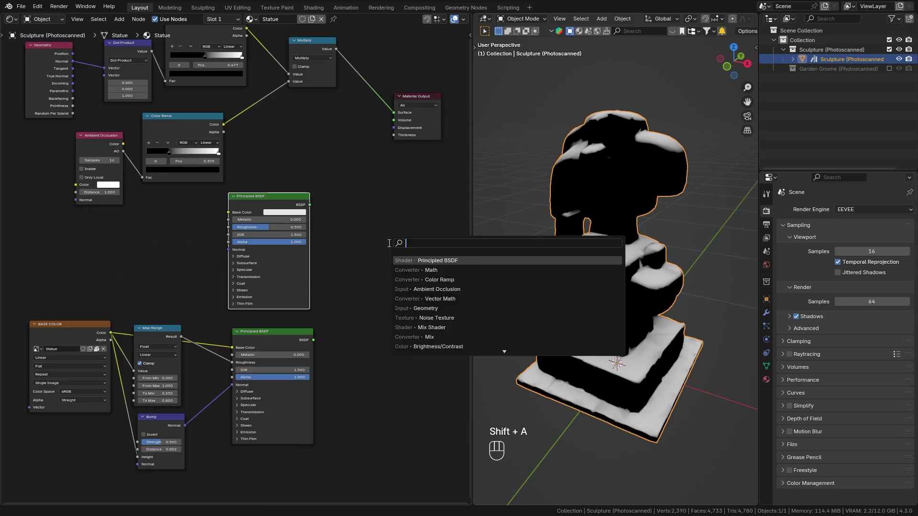
key("Down")
key("Down")
key("Down")
key("Down")
key("Down")
key("Down")
key("Down")
key("Return")
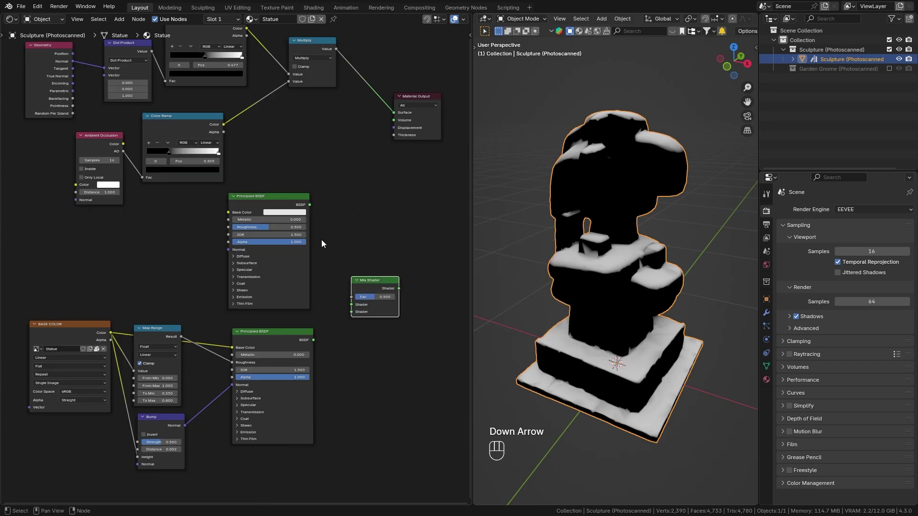
Step: Connect both Principled BSDFs to the Mix Shader, its output to the Material Output's Surface, and the Multiply mask to its Fac
left_click_drag(309, 209, 351, 304)
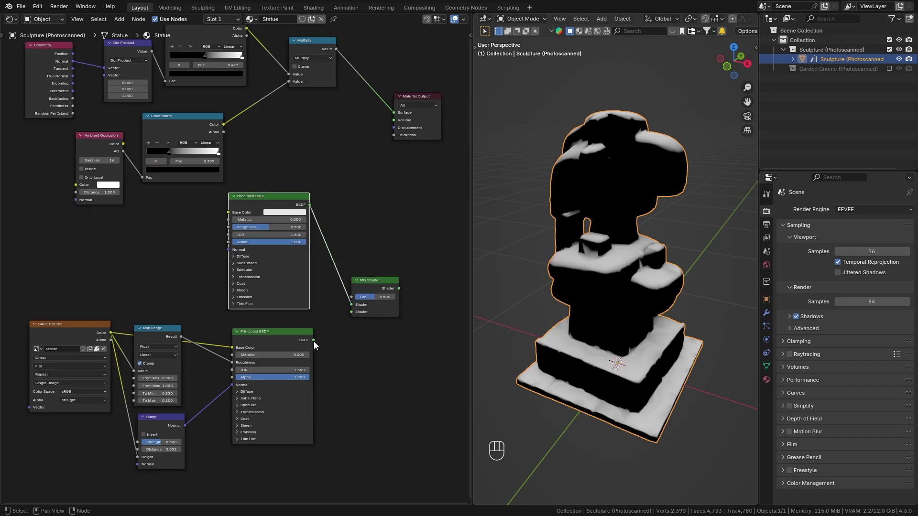
left_click_drag(313, 340, 351, 312)
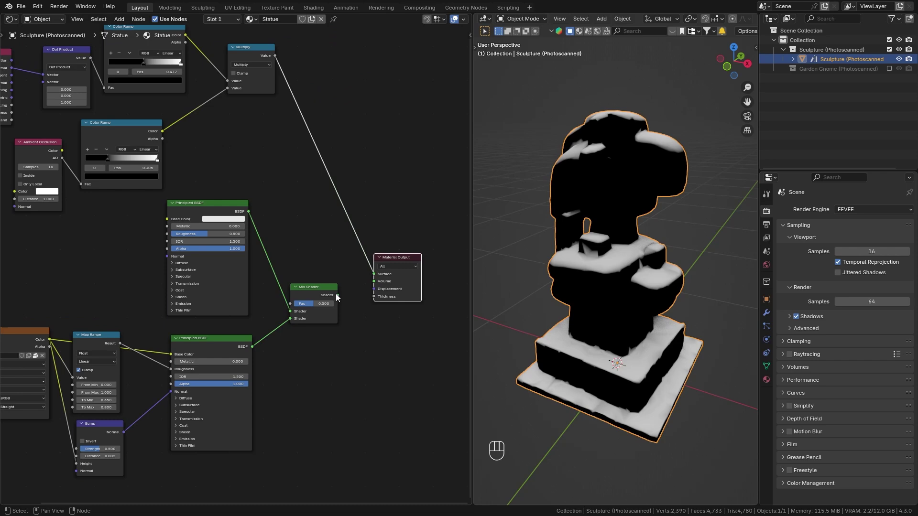
left_click_drag(337, 295, 373, 274)
middle_click_drag(330, 219, 350, 221)
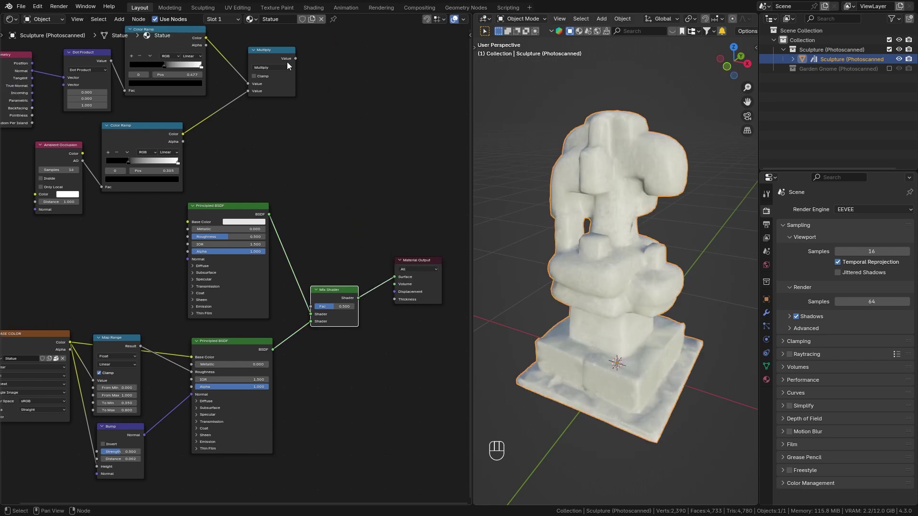
left_click_drag(294, 59, 314, 303)
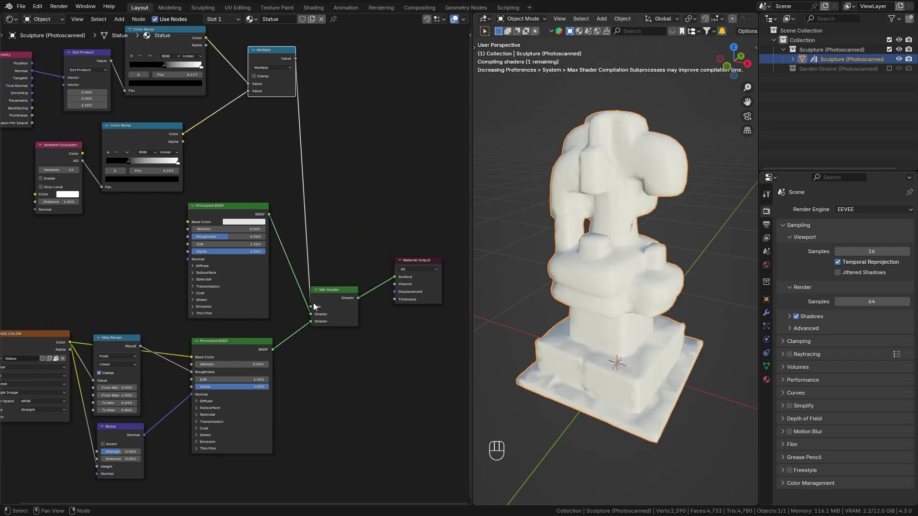
Step: Swap the Mix Shader inputs so the base material feeds the first Shader socket and the snow feeds the second
scroll(313, 302, "up", 2)
scroll(335, 315, "up", 1)
mouse_move(399, 343)
left_mouse_down()
mouse_move(383, 340)
mouse_move(400, 328)
left_mouse_up()
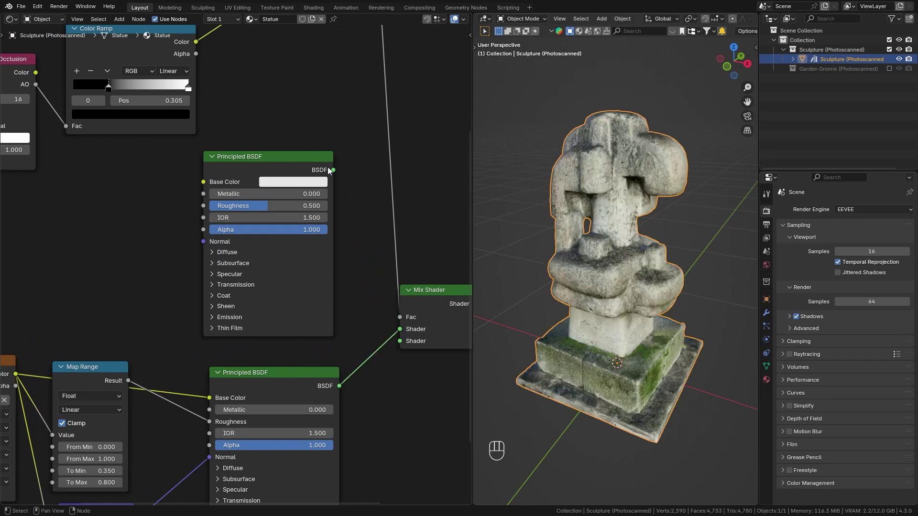
left_click_drag(333, 170, 400, 341)
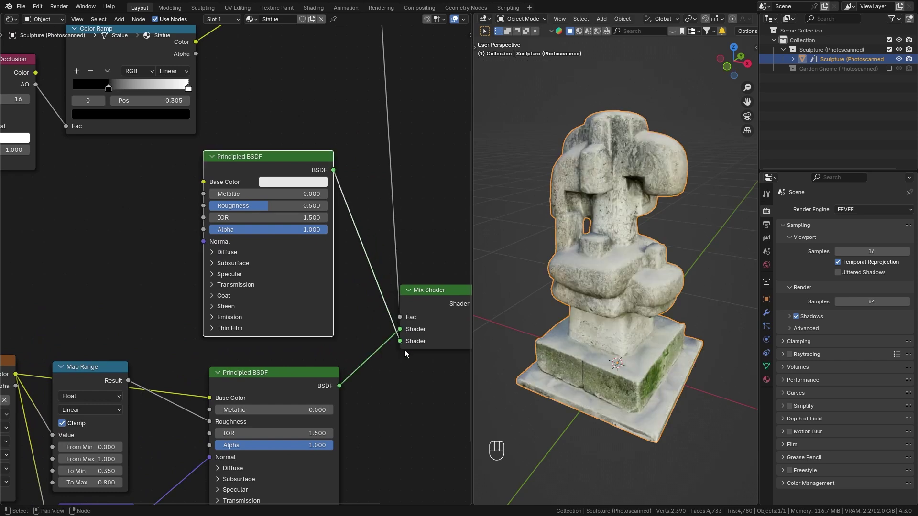
Step: Extend the snow coverage by moving the black stop of the Dot Product's Color Ramp to about 0.314, checking it up close
scroll(616, 311, "up", 5)
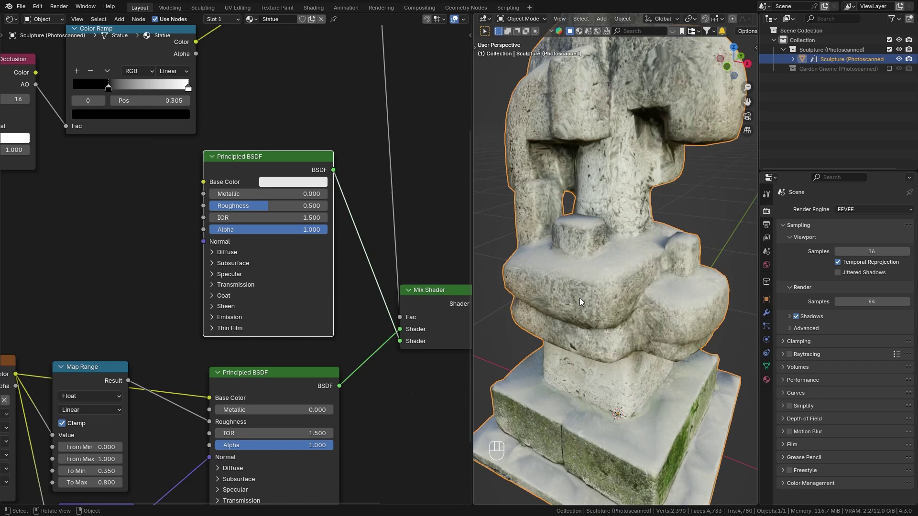
middle_click_drag(579, 297, 663, 388)
middle_click_drag(626, 349, 628, 329)
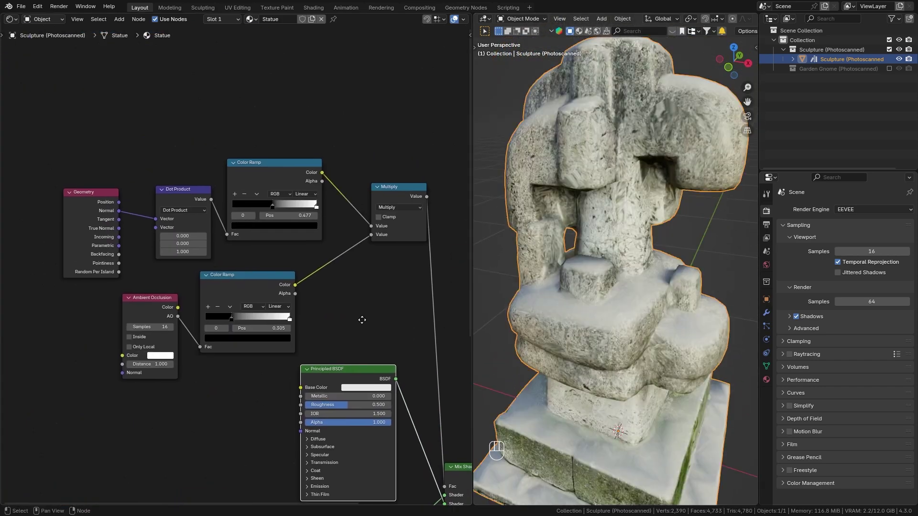
scroll(341, 268, "up", 2)
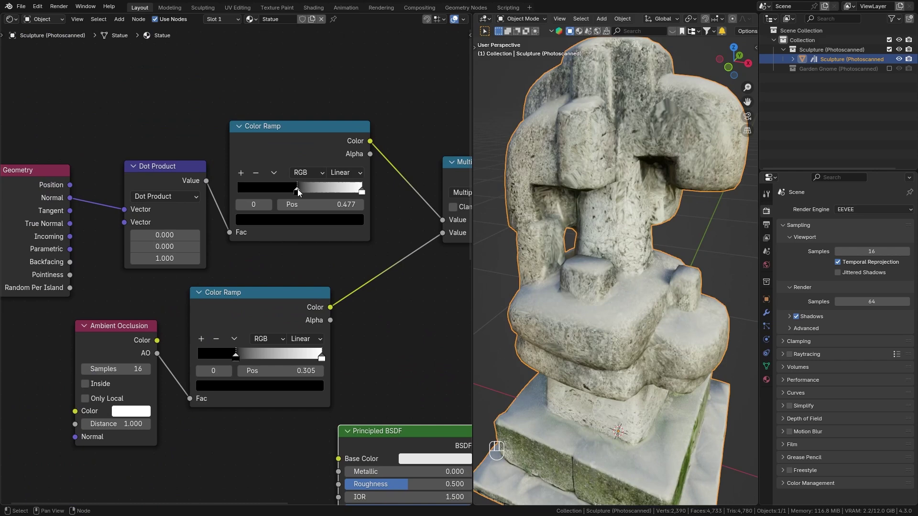
left_click_drag(294, 192, 286, 192)
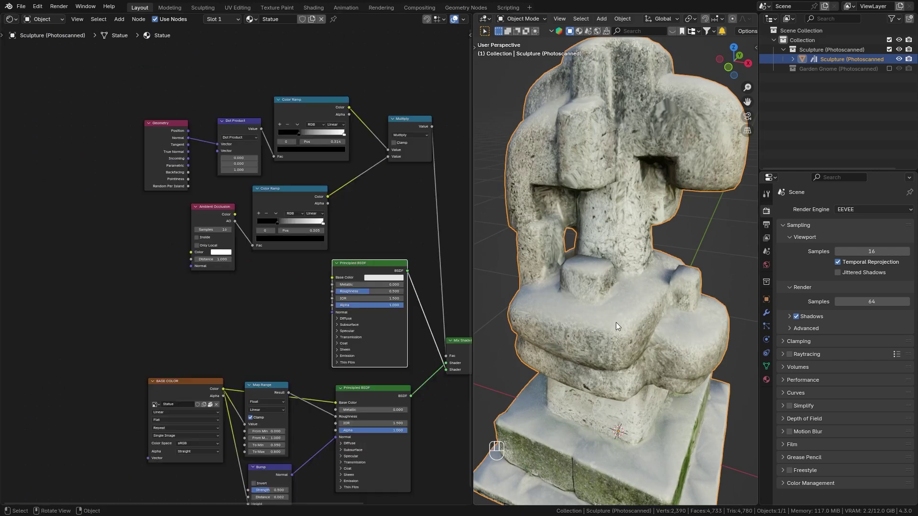
scroll(617, 330, "up", 4)
middle_click_drag(616, 333, 628, 290, "shift")
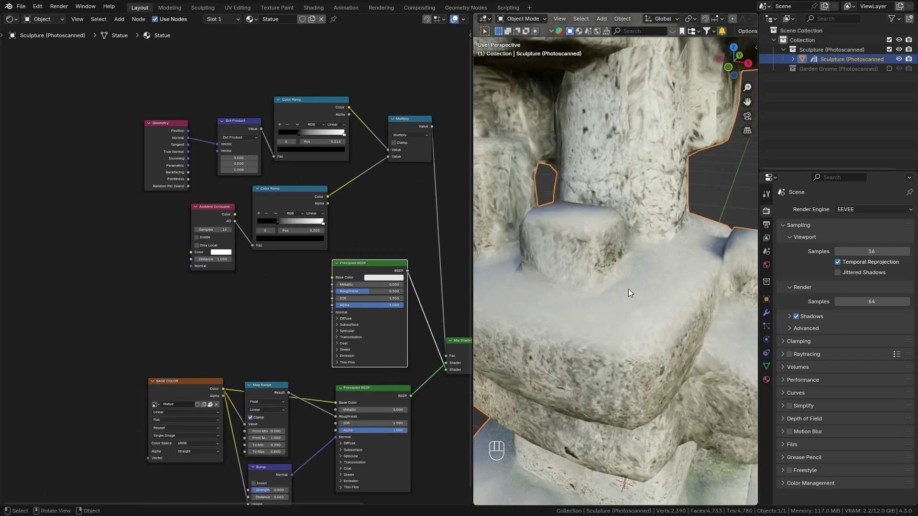
Step: Add a Noise Texture node below the Ambient Occlusion node, beside the snow's Principled BSDF
scroll(218, 320, "up", 2)
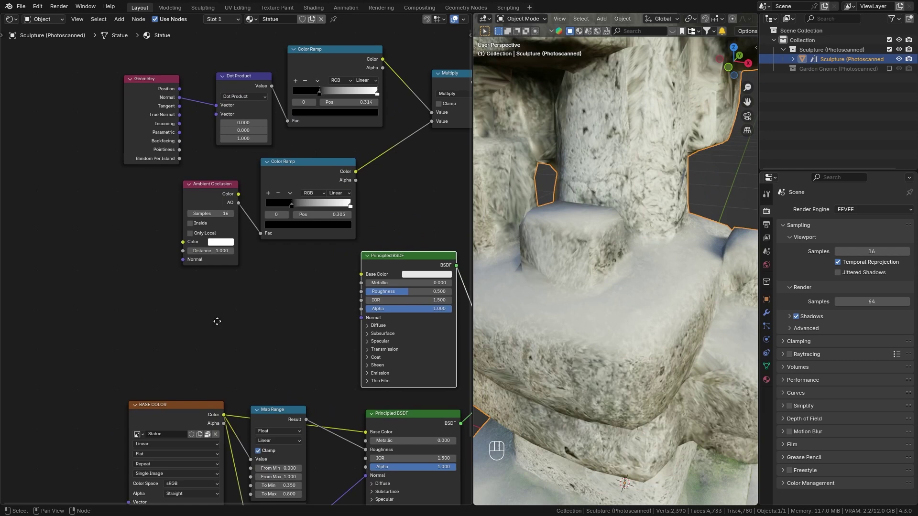
key("shift+a")
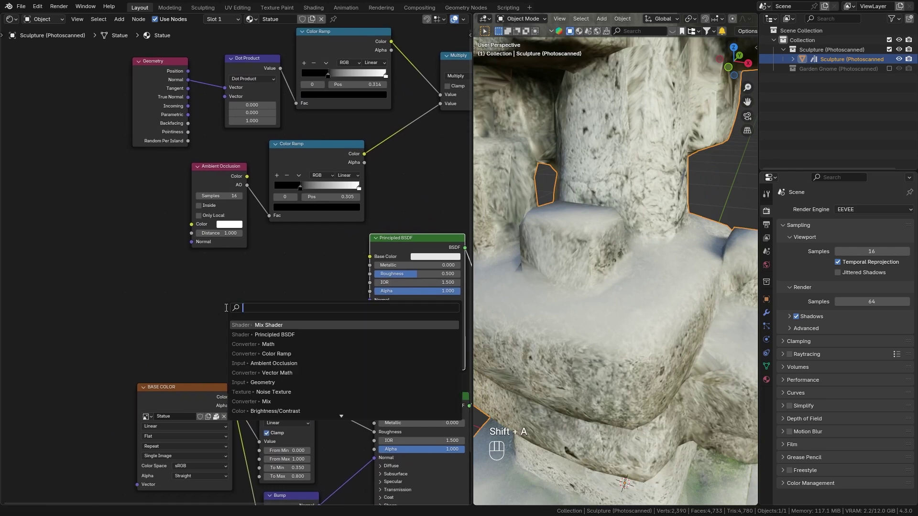
type("noise")
key("Return")
left_click(123, 256)
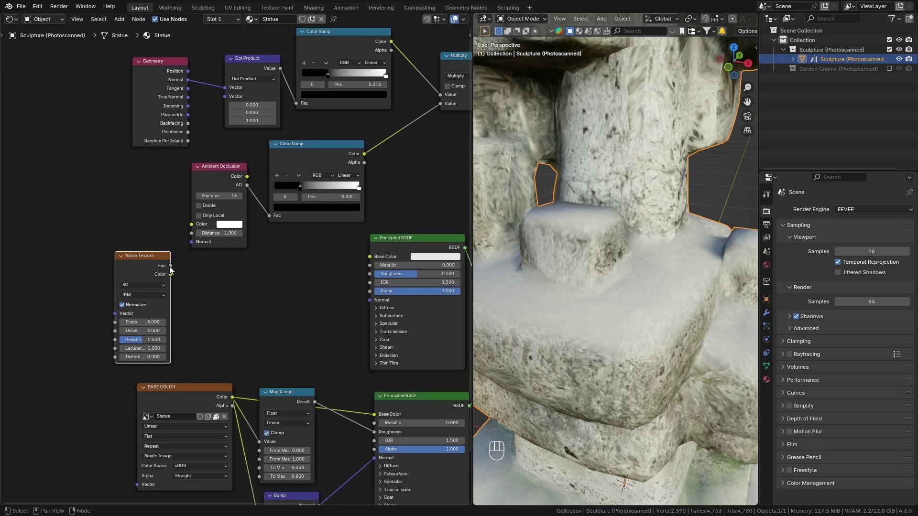
Step: Feed the noise Fac into the Height of a new Bump node and connect its Normal to the snow's Principled BSDF
left_click_drag(171, 266, 213, 288)
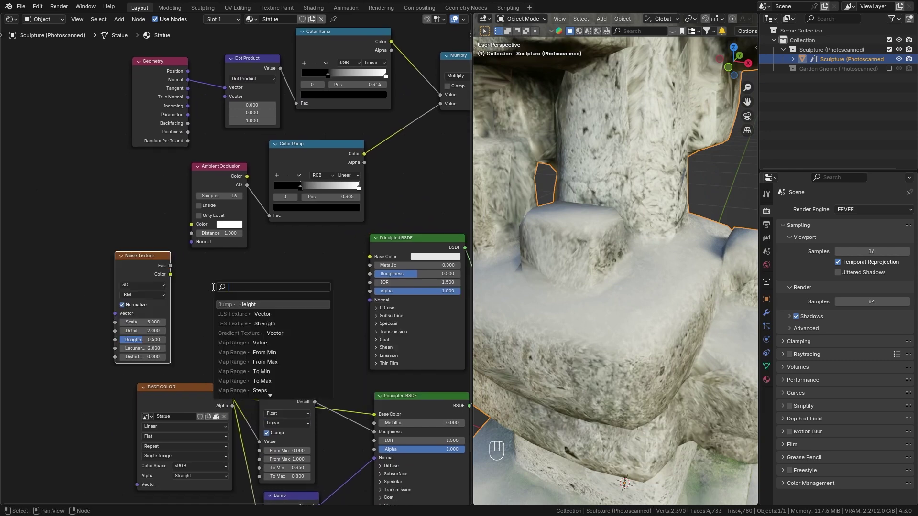
left_click(225, 304)
left_click(223, 325)
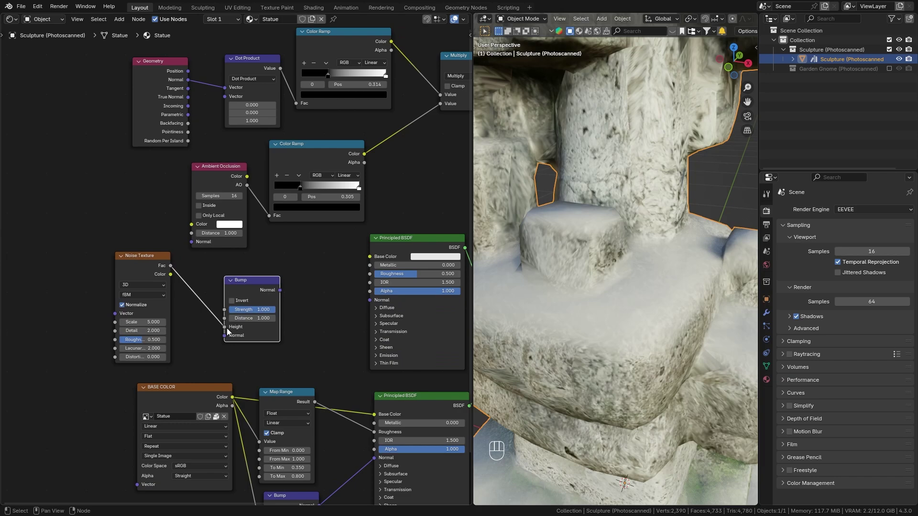
scroll(227, 332, "up", 1)
mouse_move(221, 280)
left_mouse_down()
mouse_move(305, 262)
mouse_move(333, 292)
left_mouse_up()
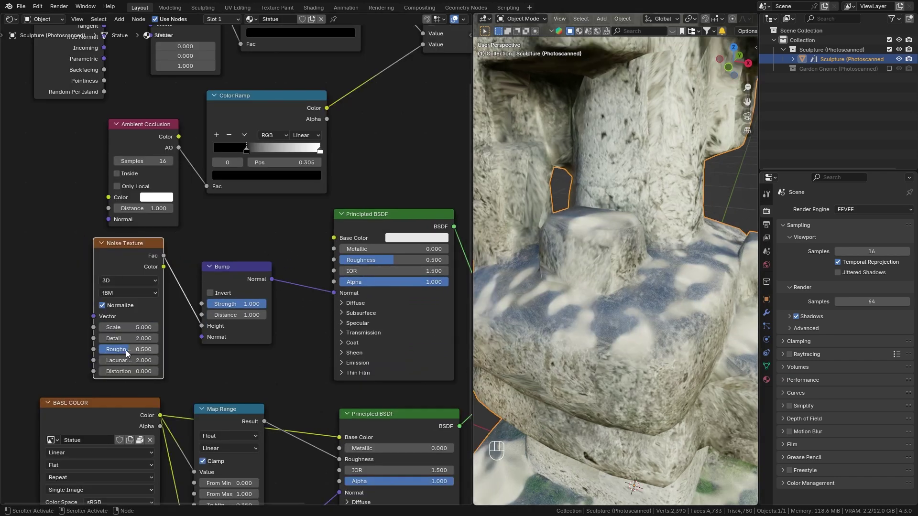
Step: Raise the Noise Texture's Scale to about 108.1 and check the grain up close on the statue
left_click_drag(126, 327, 212, 328)
scroll(675, 366, "up", 2)
middle_click_drag(675, 366, 665, 344)
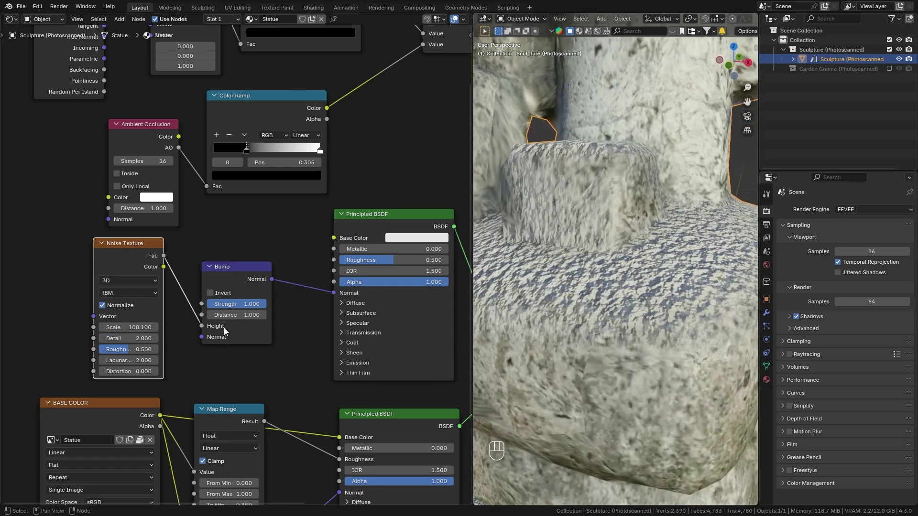
Step: Set the Distance of the snow's Bump node to 0.003, trying 0.002 first
left_click(231, 315)
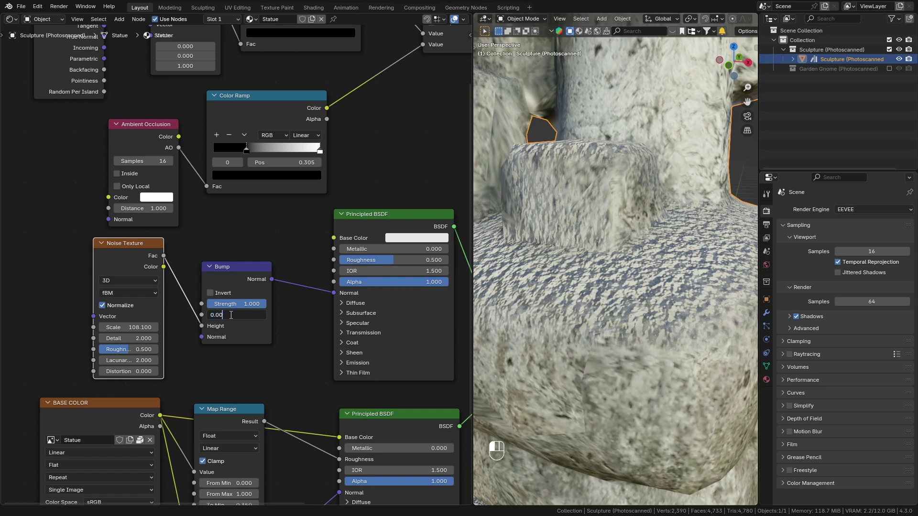
type("0.002")
key("Return")
left_click(234, 316)
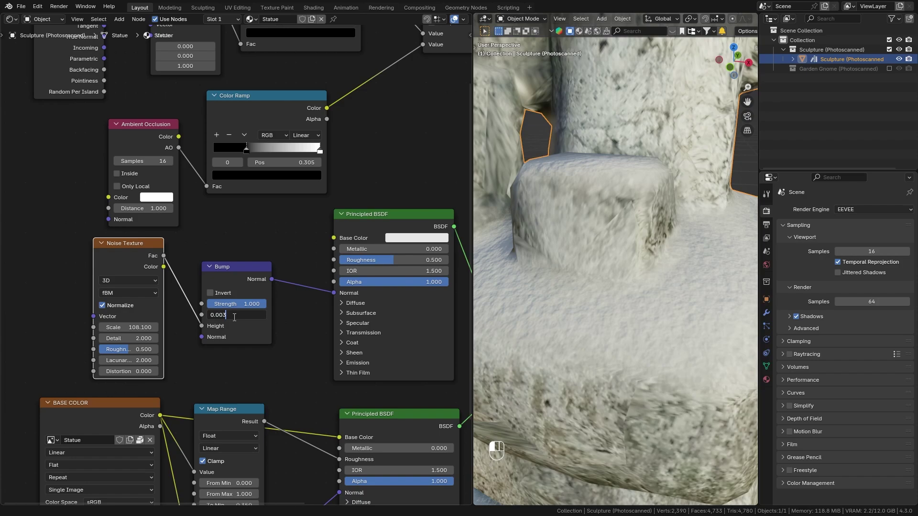
type("0.003")
key("Return")
Step: Examine the complete snow node tree at full size, and view the whole statue in a widened 3D viewport
scroll(639, 280, "down", 6)
middle_click_drag(638, 280, 515, 280)
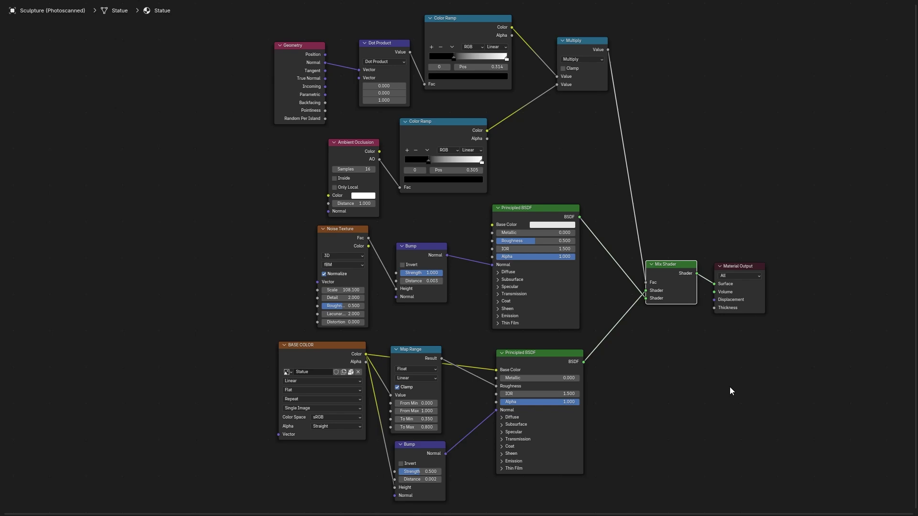
key("ctrl+alt+space")
scroll(530, 296, "down", 3)
middle_click_drag(607, 311, 600, 292, "shift")
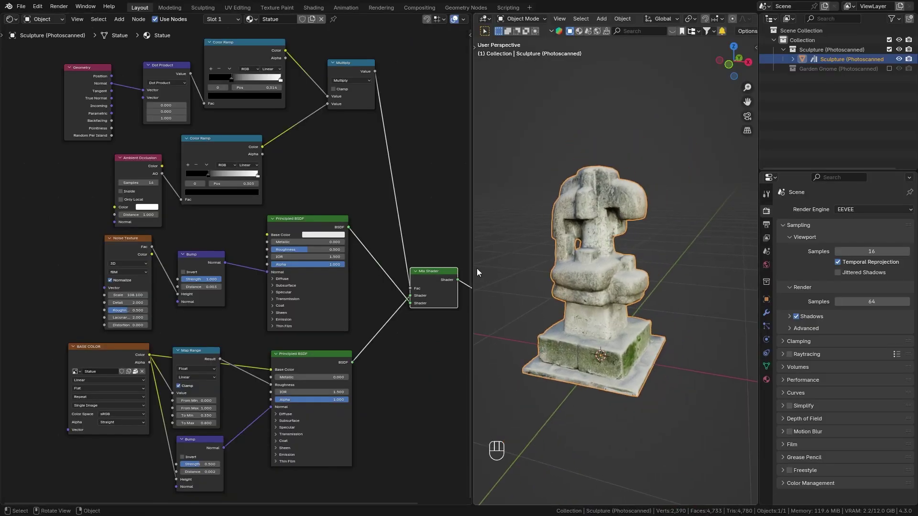
left_click_drag(472, 272, 302, 267)
scroll(597, 220, "up", 3)
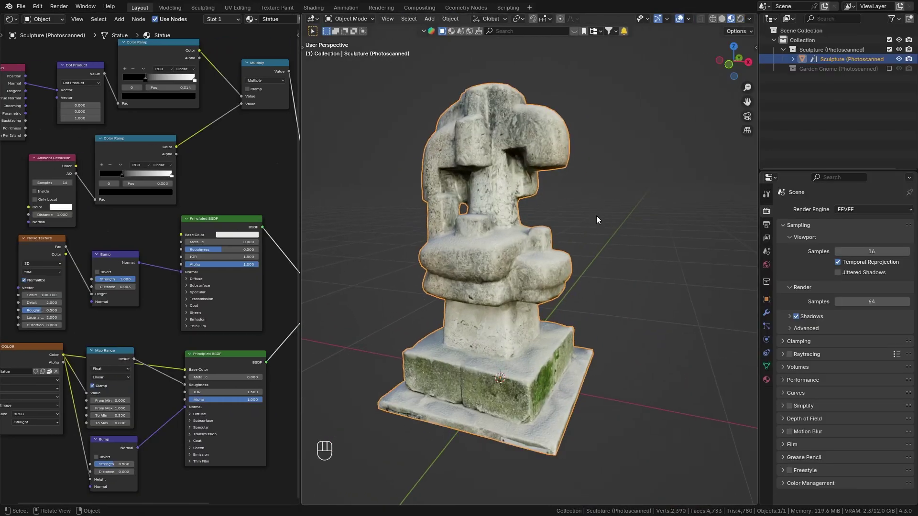
Step: Test the snow's response to orientation by rotating the statue and orbiting around it, and clear the rotation
key("r")
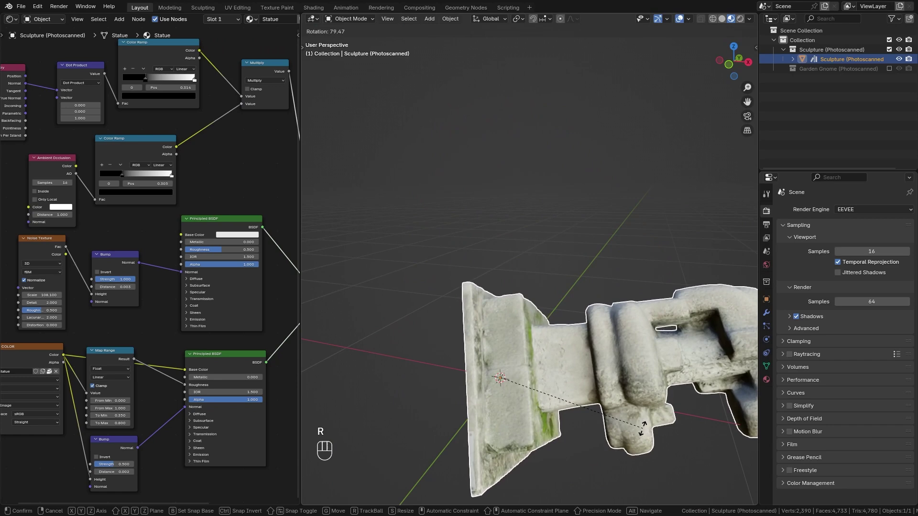
left_click(643, 428)
middle_click_drag(633, 343, 559, 362)
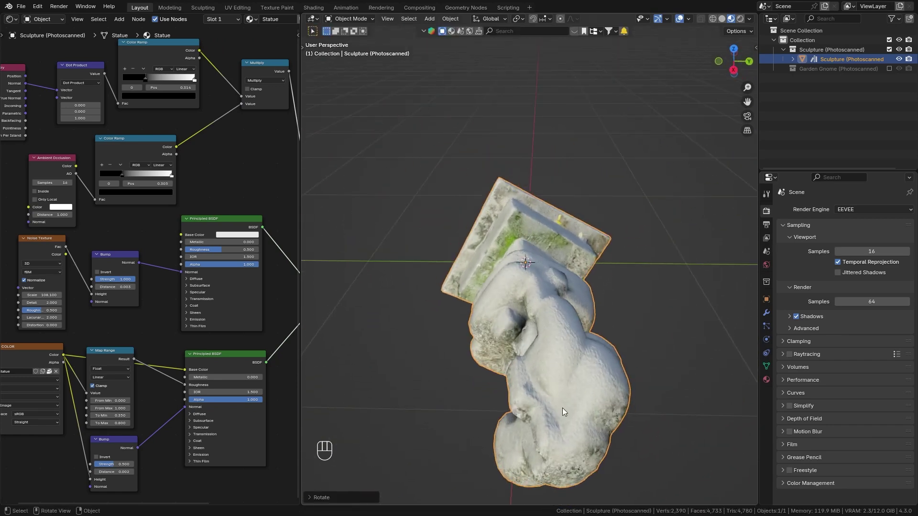
middle_click_drag(562, 408, 560, 290)
middle_click_drag(548, 377, 535, 375)
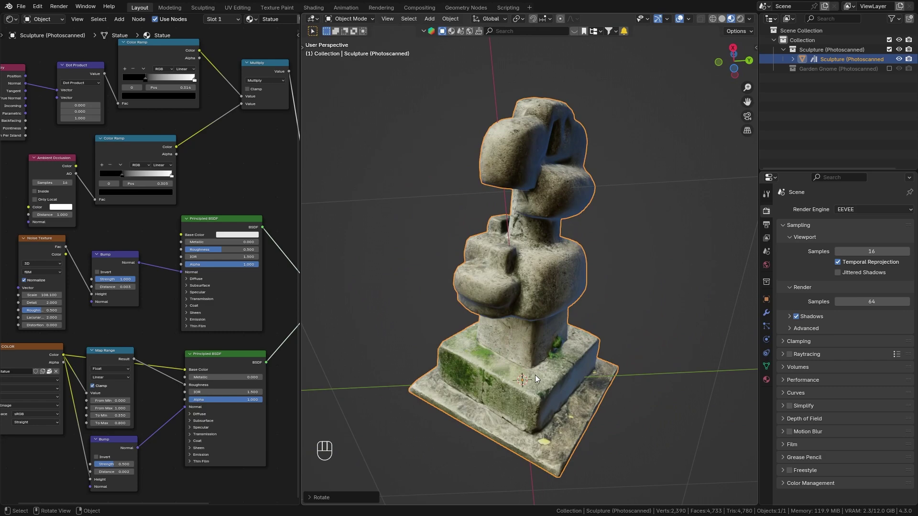
mouse_move(532, 287)
middle_mouse_down()
mouse_move(544, 268)
mouse_move(580, 373)
mouse_move(529, 302)
mouse_move(531, 273)
middle_mouse_up()
key("r")
key("Escape")
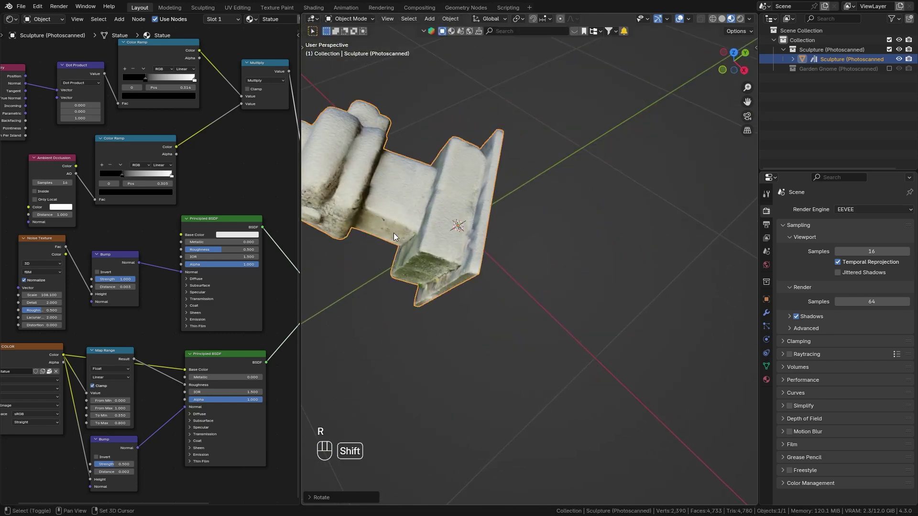
middle_click_drag(543, 326, 518, 300)
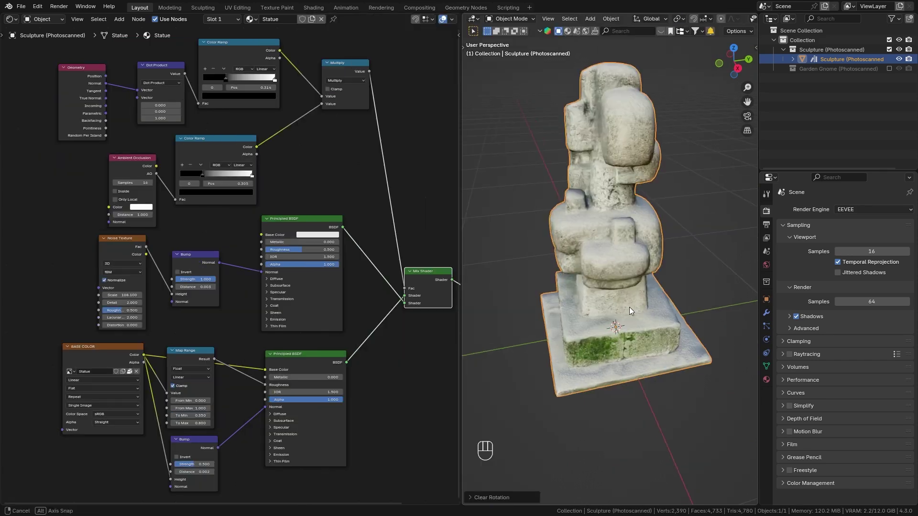
mouse_move(629, 307)
middle_mouse_down()
mouse_move(697, 288)
mouse_move(617, 317)
middle_mouse_up()
scroll(617, 316, "down", 3)
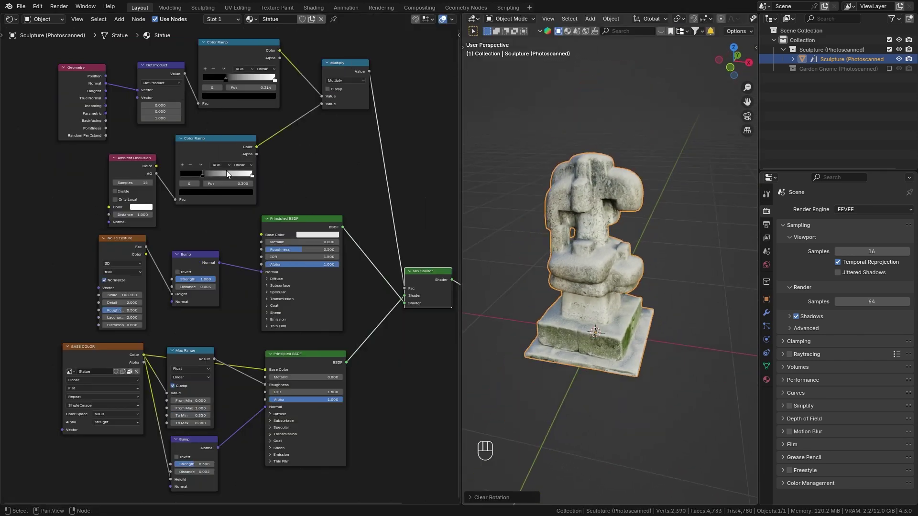
Step: Group all the snow nodes together with the Mix Shader into one node group and return to the main material tree
scroll(348, 322, "down", 1)
middle_click_drag(348, 321, 329, 316)
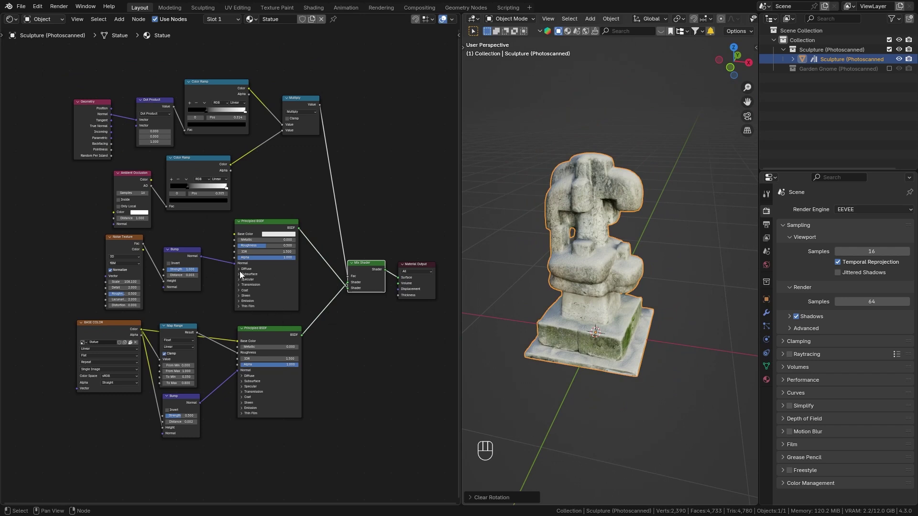
left_click_drag(30, 102, 371, 294)
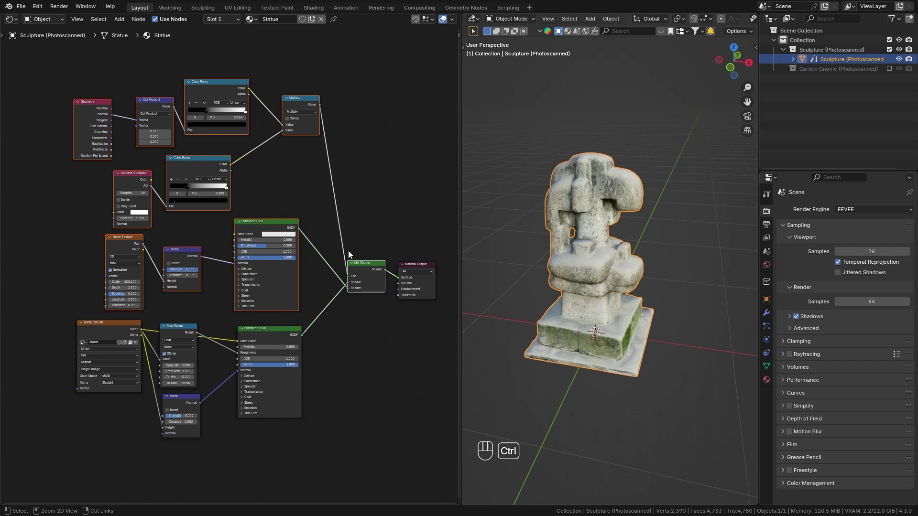
key("ctrl+g")
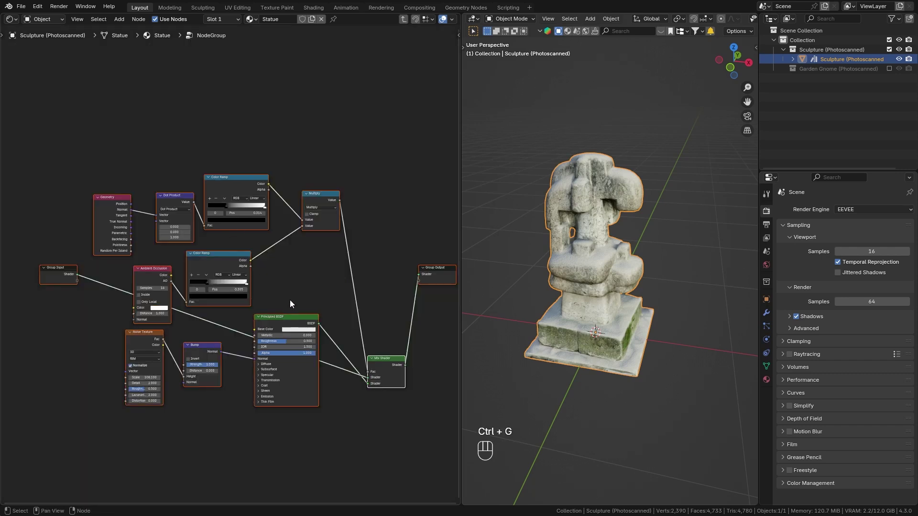
key("Tab")
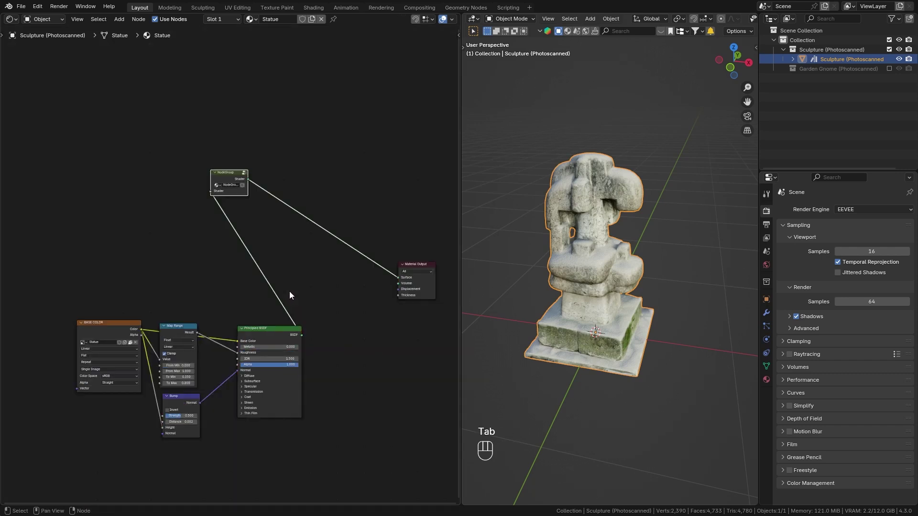
key("Tab")
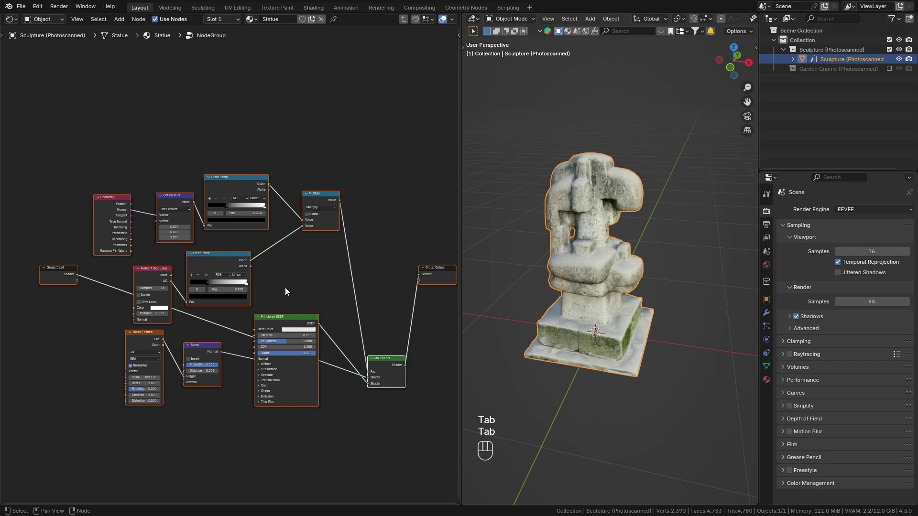
key("Tab")
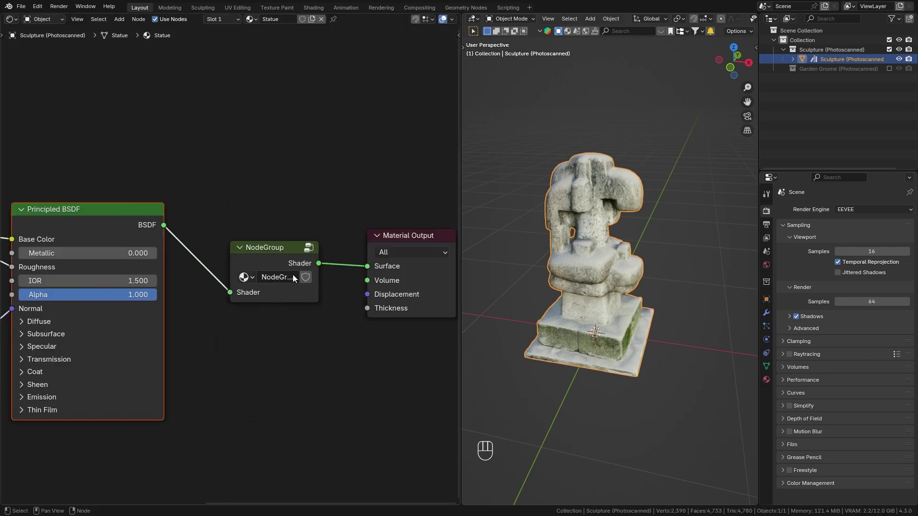
Step: Rename the node group SnowShader
double_click(292, 277)
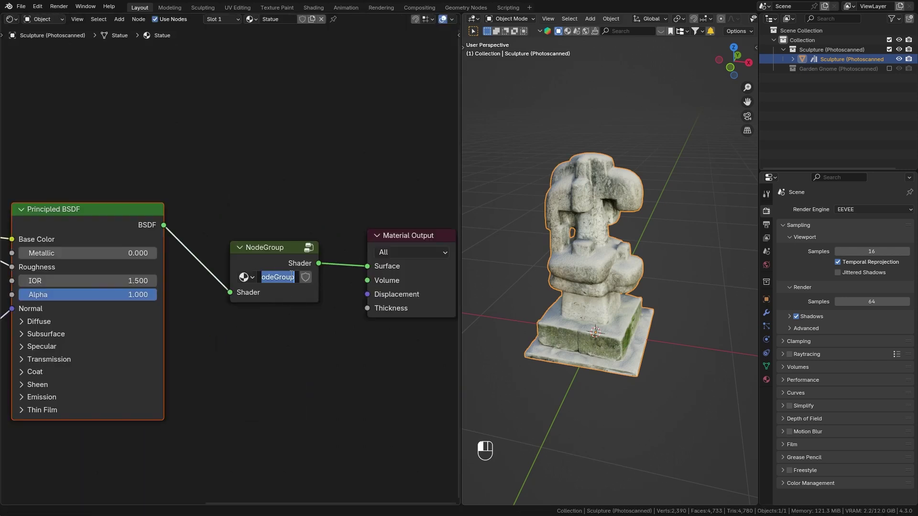
type("nowShader")
key("Return")
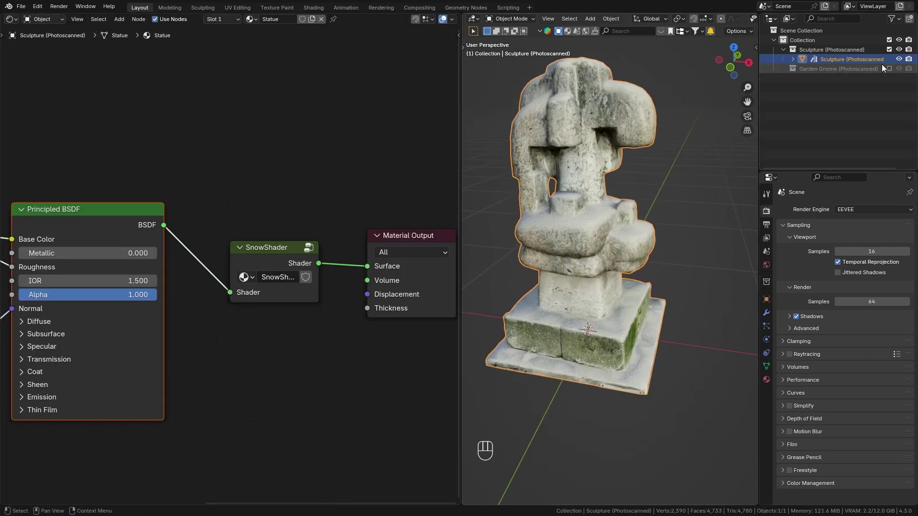
Step: Enable the Garden Gnome collection and select the gnome beside the statue to show its material
left_click(888, 68)
middle_click_drag(620, 307, 574, 274, "shift")
scroll(573, 274, "up", 7)
middle_click_drag(707, 296, 550, 288, "shift")
left_click(659, 260)
middle_click_drag(655, 240, 627, 243)
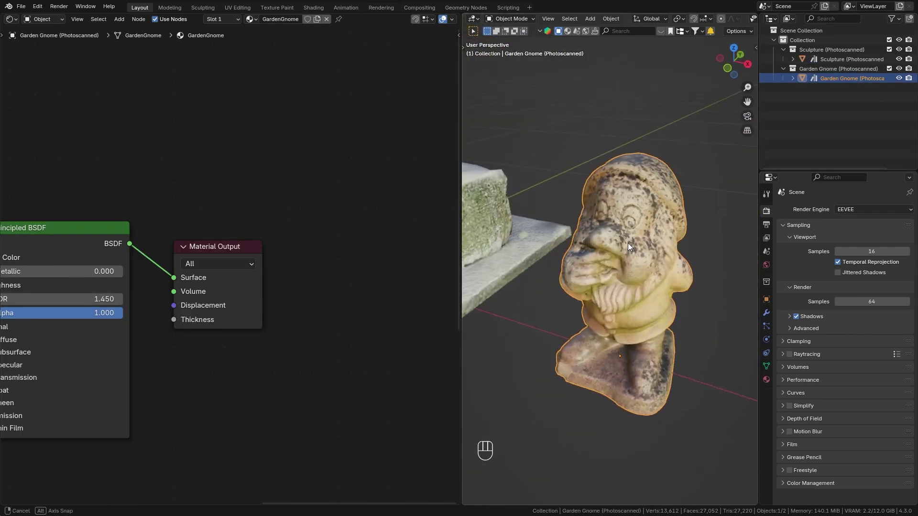
Step: Insert the SnowShader group between the Principled BSDF and the Material Output of the gnome's material
scroll(223, 222, "down", 2)
middle_click_drag(223, 226, 245, 176, "shift")
key("shift+a")
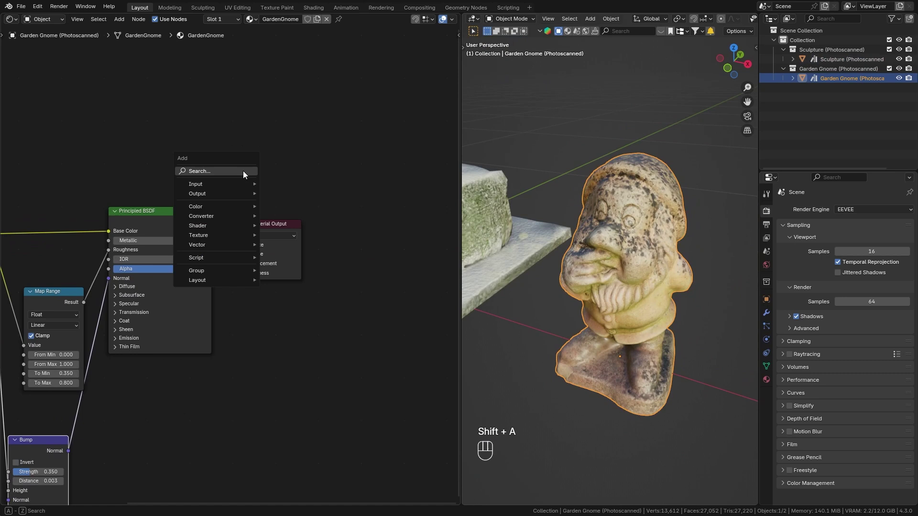
mouse_move(222, 268)
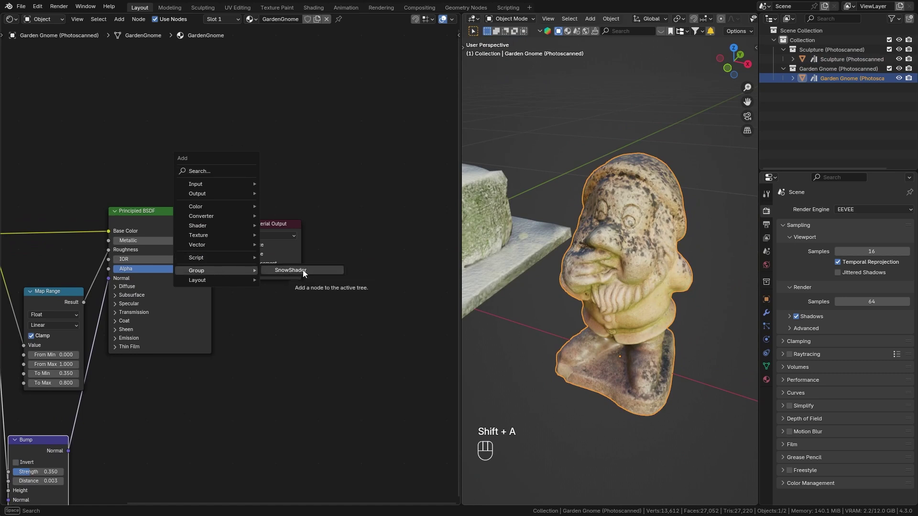
left_click(302, 270)
left_click(248, 243)
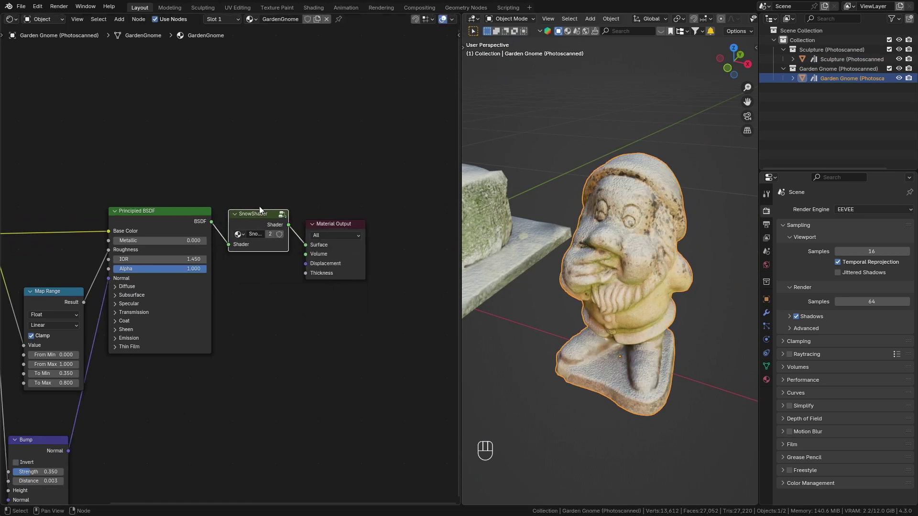
Step: Rotate the gnome onto its side to test the snow coverage, and clear its rotation
middle_click_drag(609, 289, 636, 211)
key("r")
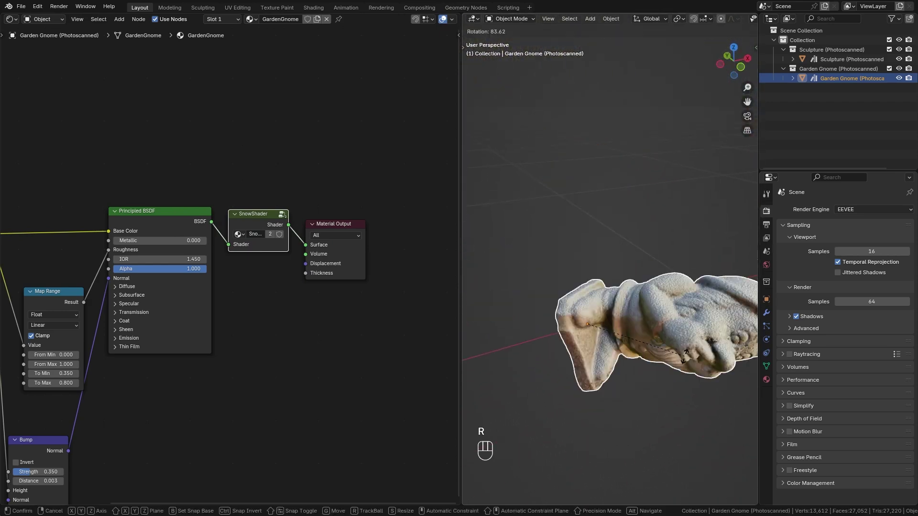
left_click(690, 343)
middle_click_drag(689, 344, 694, 322)
scroll(637, 331, "up", 2)
key("alt+r")
Step: Enlarge the 3D viewport and inspect the snow on the statue and the gnome together
scroll(575, 238, "down", 10)
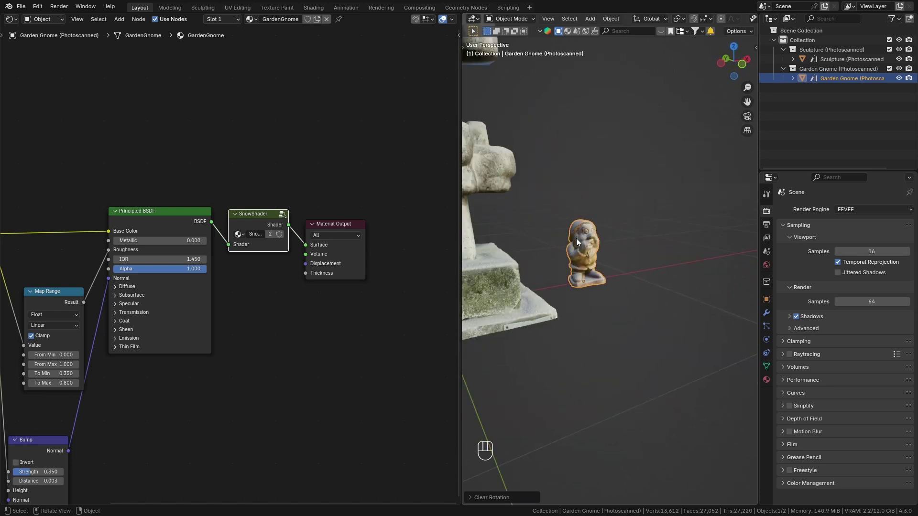
mouse_move(575, 238)
middle_mouse_down("shift")
mouse_move(589, 269)
mouse_move(546, 280)
mouse_move(585, 296)
middle_mouse_up("shift")
scroll(597, 278, "up", 4)
scroll(586, 297, "down", 1)
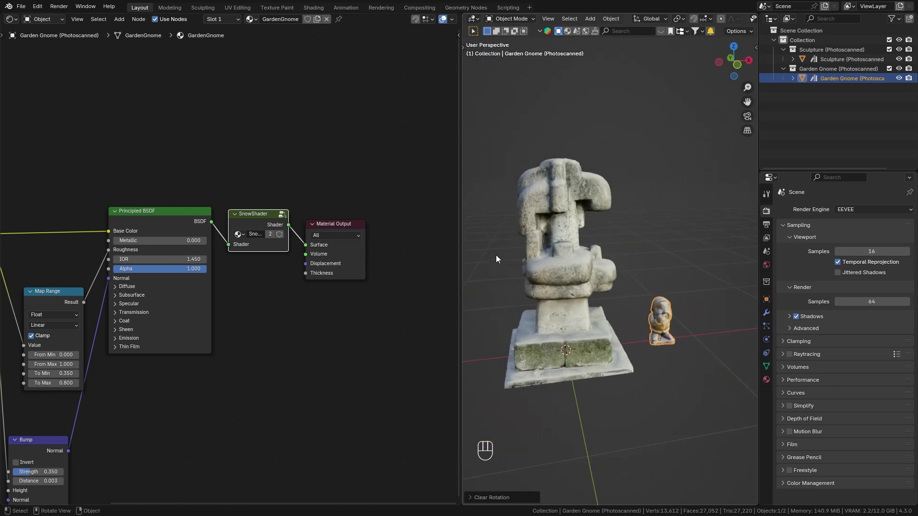
left_click_drag(459, 245, 10, 248)
scroll(289, 306, "down", 2)
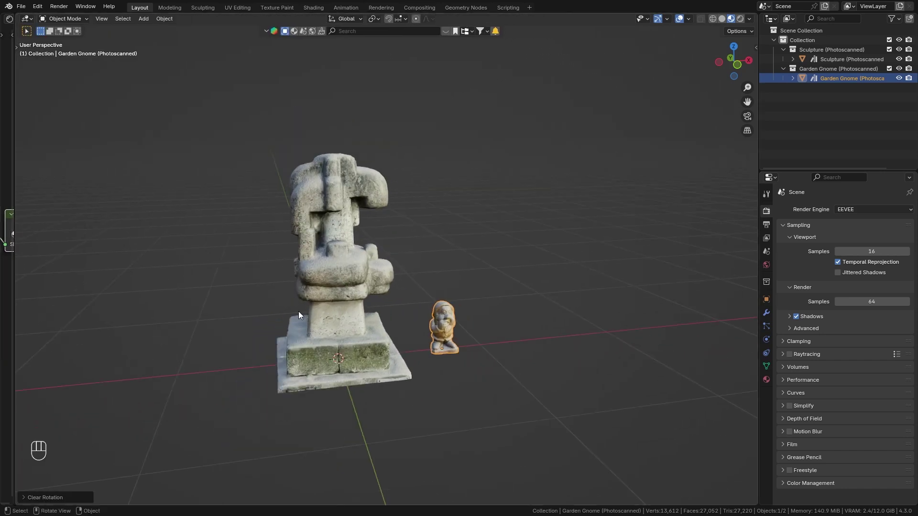
middle_click_drag(382, 329, 454, 313, "shift")
middle_click_drag(538, 325, 517, 331)
scroll(506, 325, "up", 1)
middle_click_drag(468, 298, 456, 294, "shift")
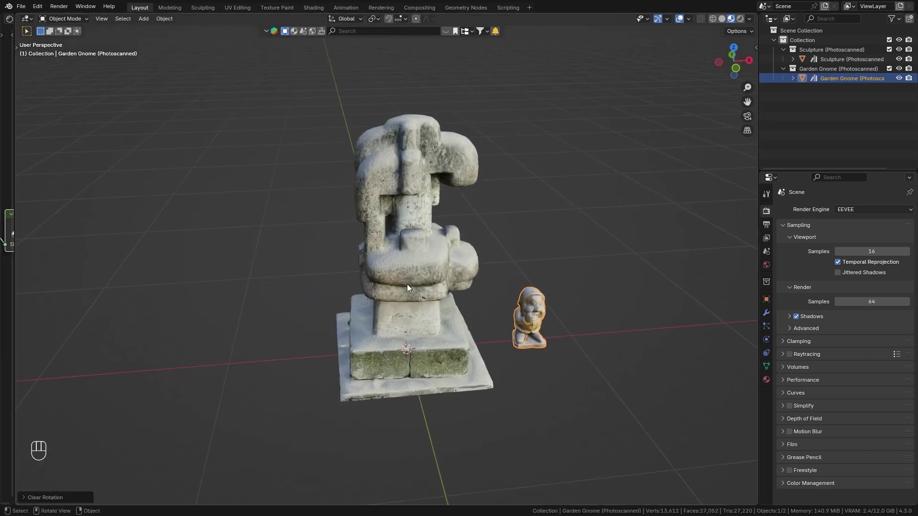
Step: Select the statue and try to install the Real Snow add-on from its Blender Extensions page in the browser
mouse_move(407, 286)
middle_mouse_down()
mouse_move(448, 277)
mouse_move(444, 314)
mouse_move(401, 294)
mouse_move(441, 312)
middle_mouse_up()
left_click(439, 313)
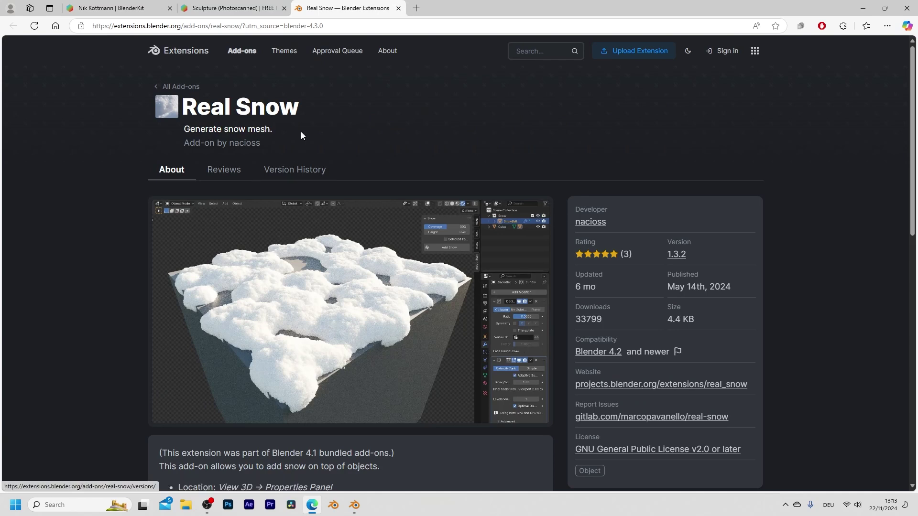
key("ctrl+l")
left_click(697, 147)
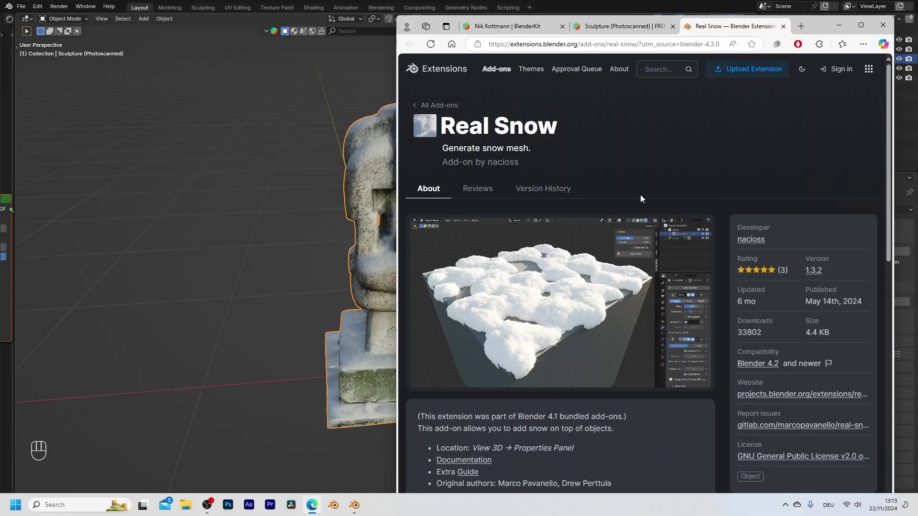
scroll(653, 193, "down", 6)
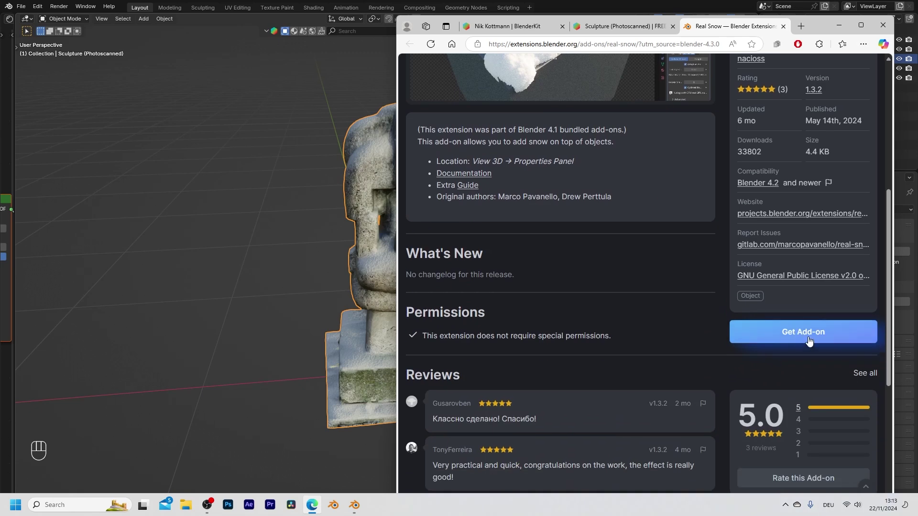
left_click(809, 340)
left_click_drag(798, 313, 253, 254)
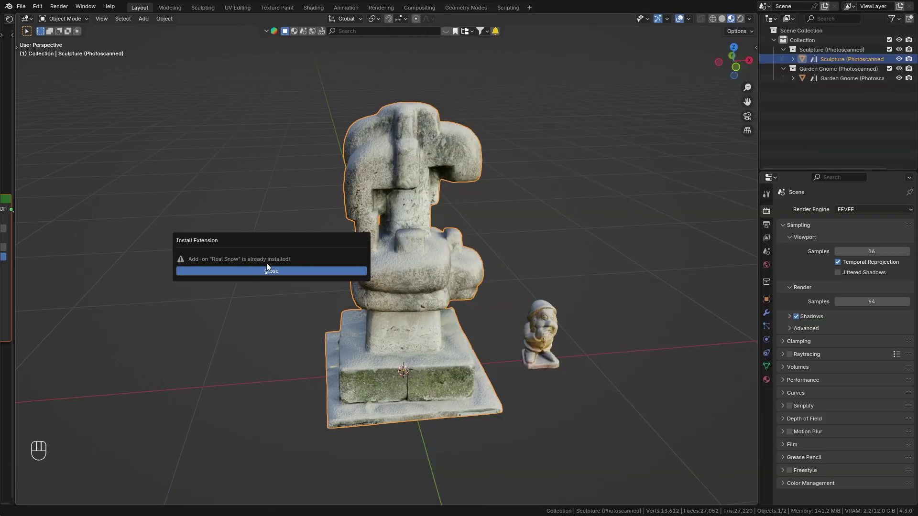
left_click(266, 269)
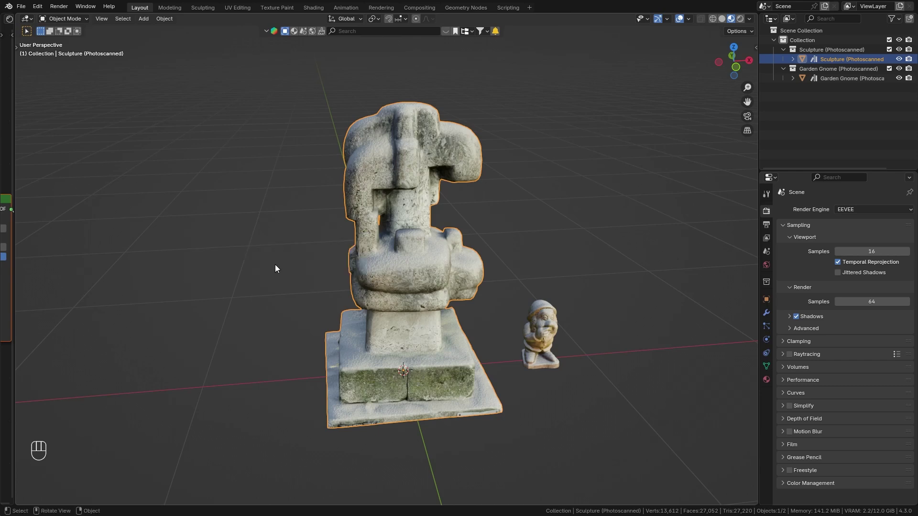
Step: Show the Real Snow settings in the 3D viewport with the statue selected
key("n")
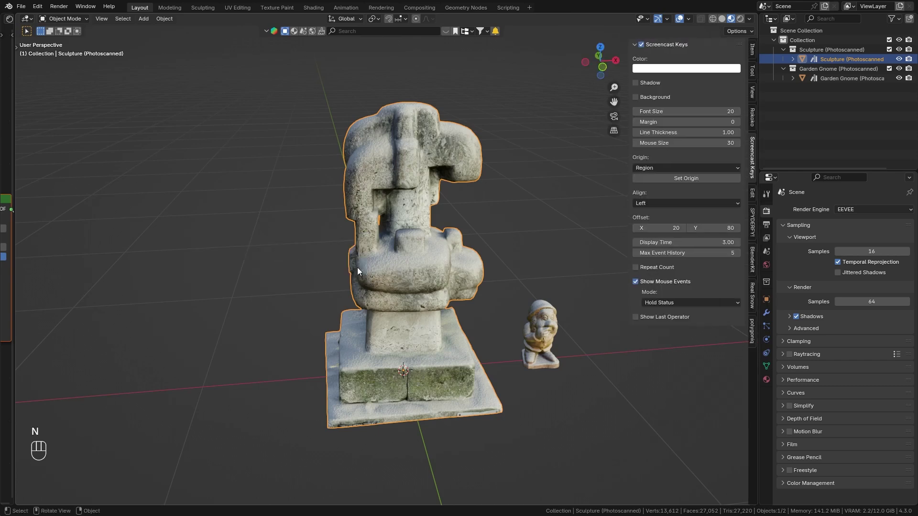
left_click(753, 301)
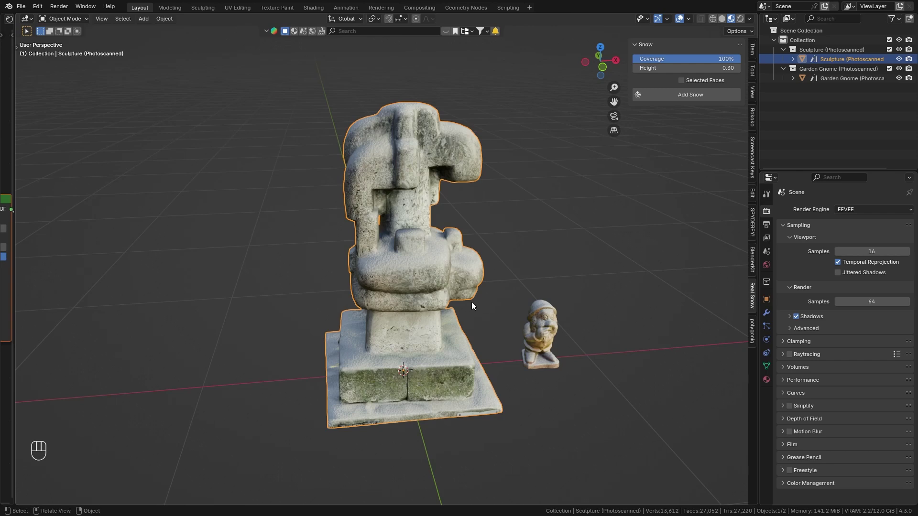
middle_click_drag(402, 289, 407, 284)
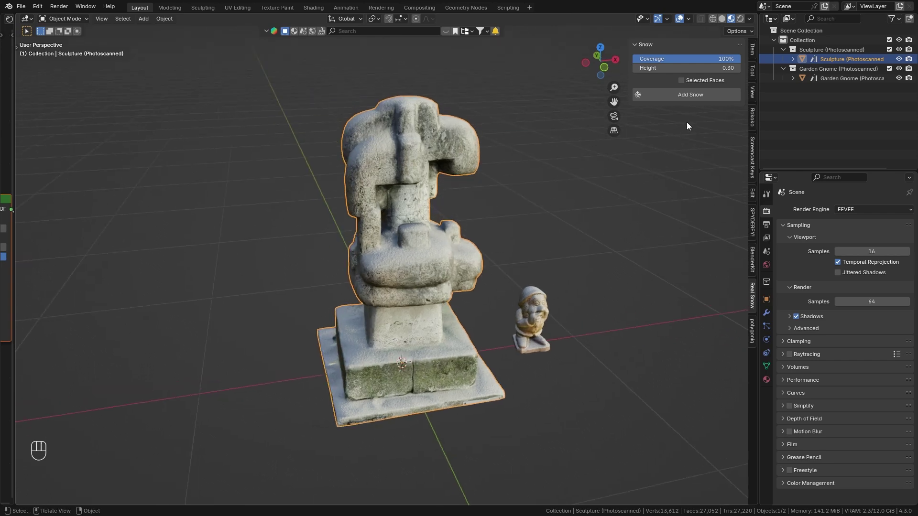
Step: Try adding Real Snow to the statue with 100% coverage and 0.30 height, and delete the generated snow mesh
left_click(685, 94)
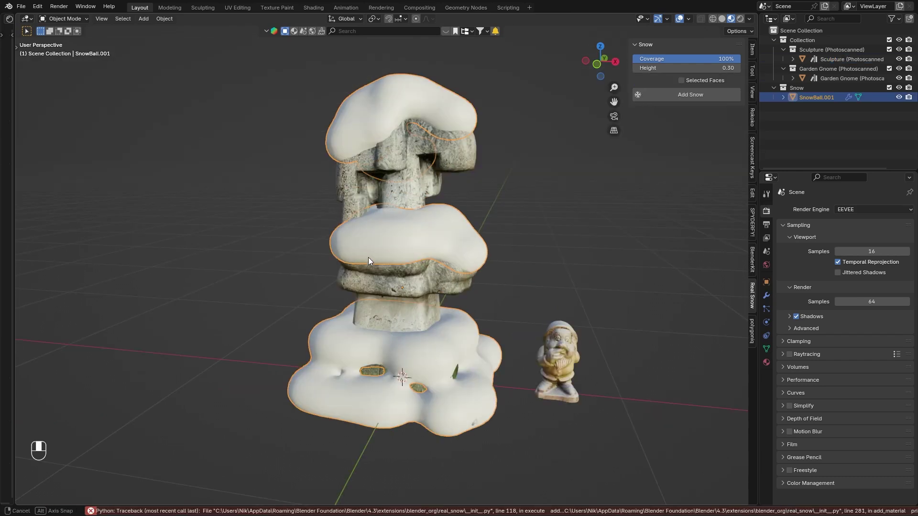
mouse_move(369, 257)
middle_mouse_down()
mouse_move(448, 288)
mouse_move(488, 272)
mouse_move(418, 286)
mouse_move(354, 256)
mouse_move(424, 270)
middle_mouse_up()
scroll(411, 215, "down", 5)
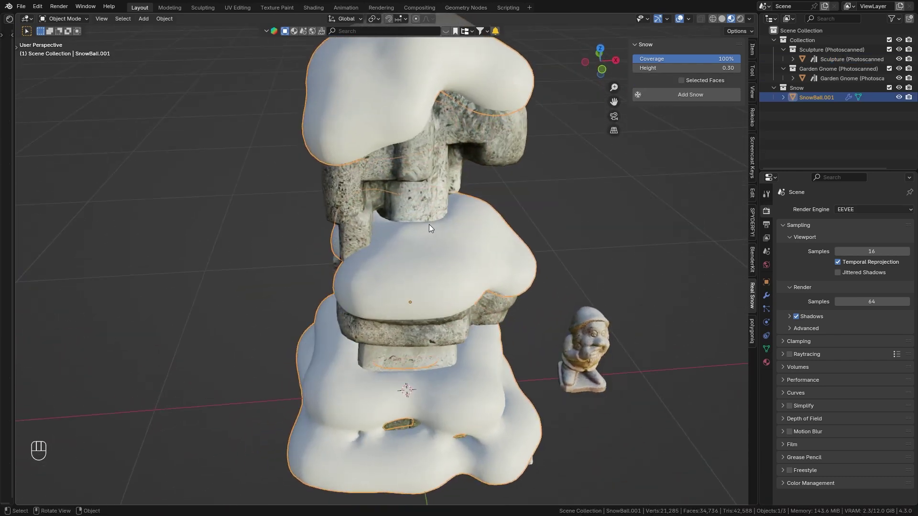
mouse_move(455, 307)
middle_mouse_down()
mouse_move(398, 270)
mouse_move(342, 262)
mouse_move(463, 293)
mouse_move(446, 289)
mouse_move(434, 259)
middle_mouse_up()
scroll(434, 259, "up", 2)
key("x")
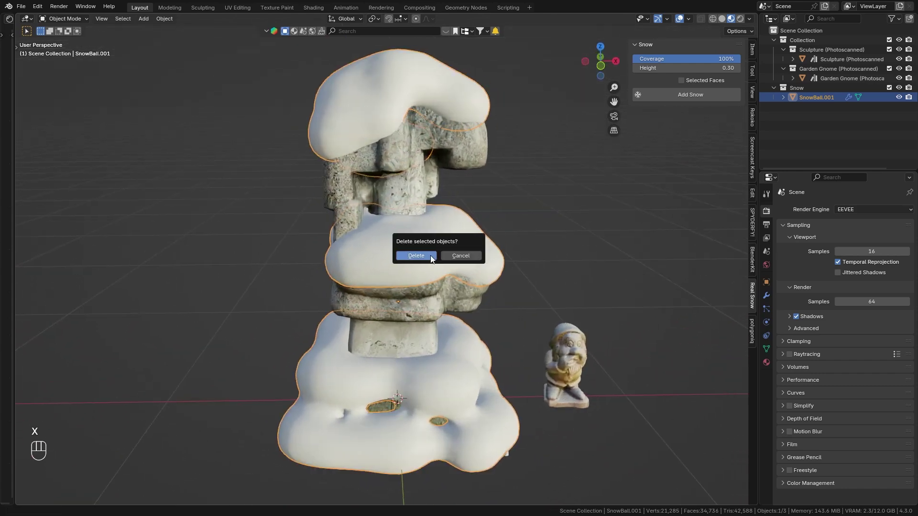
left_click(422, 253)
Step: Add Real Snow to the statue with 75% coverage and a height of 0.1
left_click(390, 274)
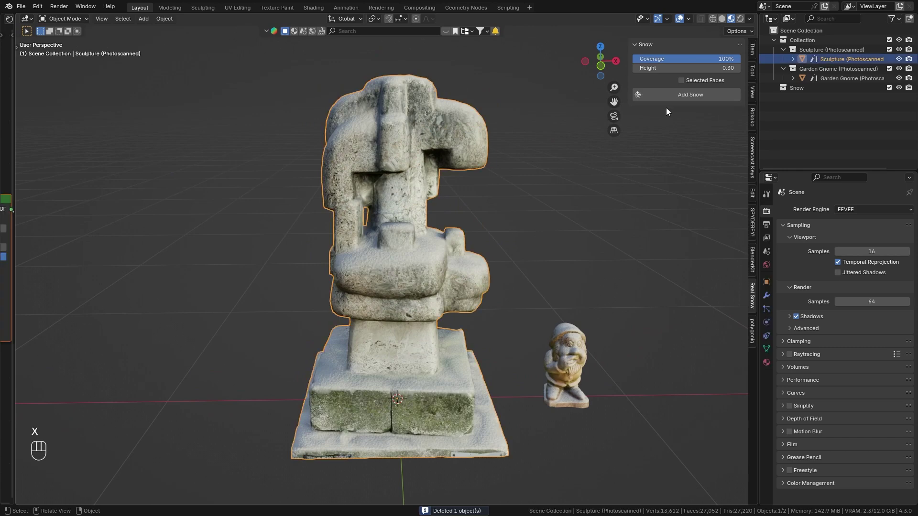
left_click(677, 62)
type("75")
key("Return")
left_click(672, 71)
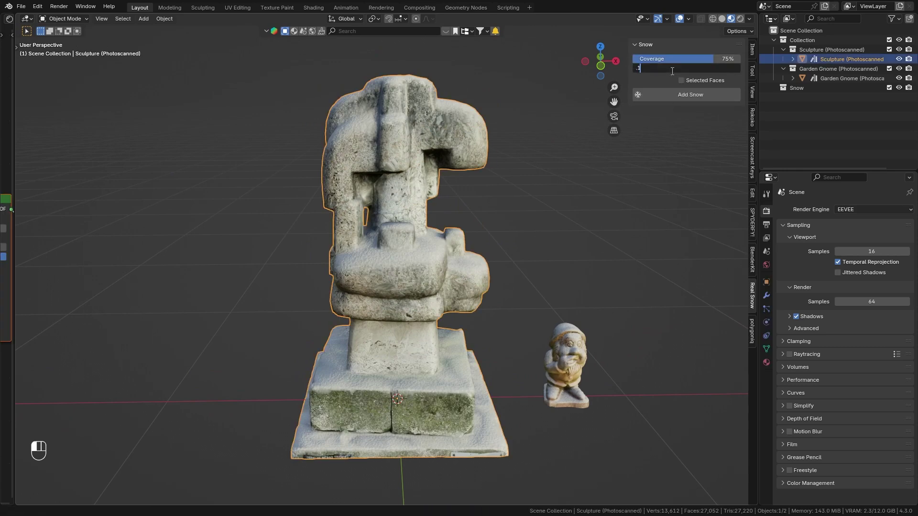
key("Return")
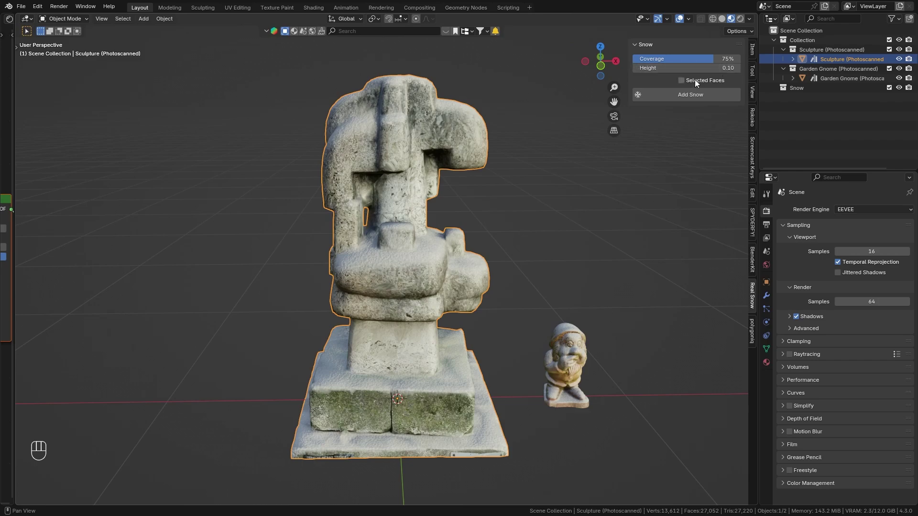
left_click(674, 90)
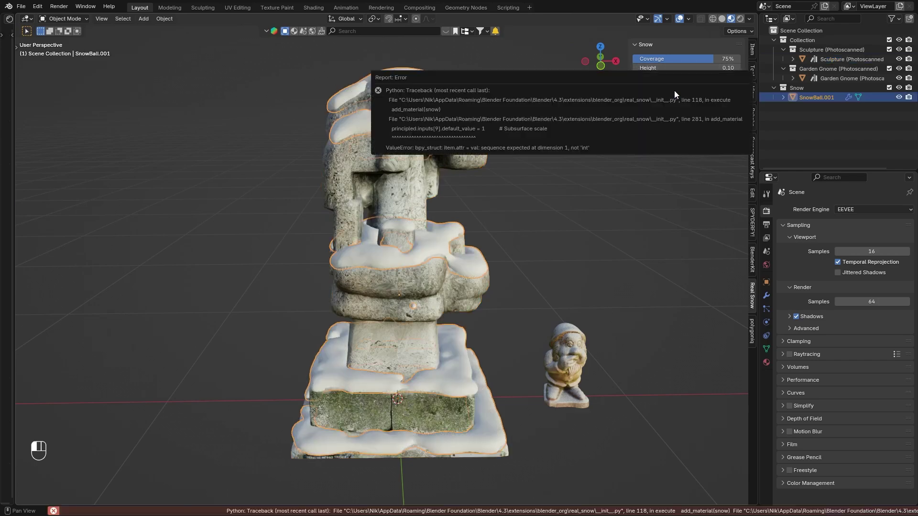
mouse_move(567, 266)
middle_mouse_down()
mouse_move(423, 257)
mouse_move(377, 237)
mouse_move(423, 308)
mouse_move(412, 266)
mouse_move(420, 260)
mouse_move(473, 283)
mouse_move(453, 269)
mouse_move(449, 283)
mouse_move(414, 290)
mouse_move(430, 292)
middle_mouse_up()
scroll(430, 266, "up", 2)
Step: Create a new material for the snow mesh in the shader editor and name it WhiteSnow
left_click(767, 362)
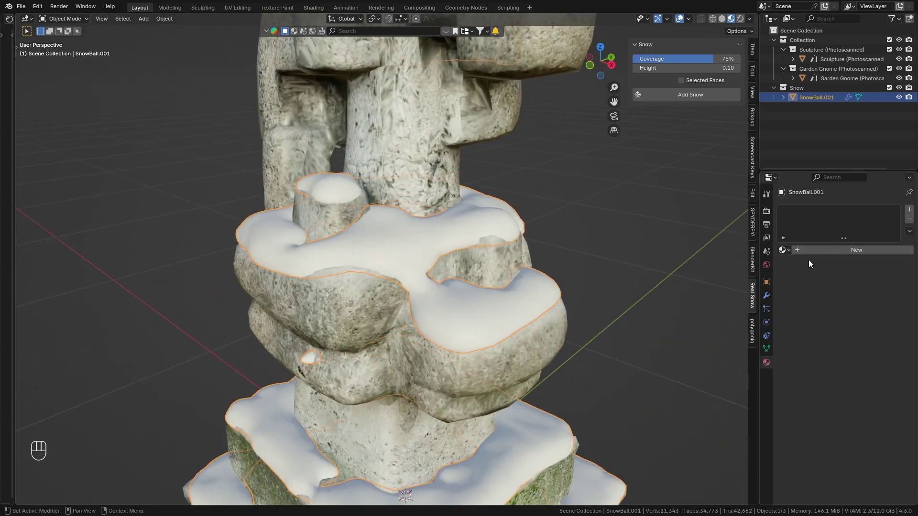
left_click_drag(137, 161, 334, 161)
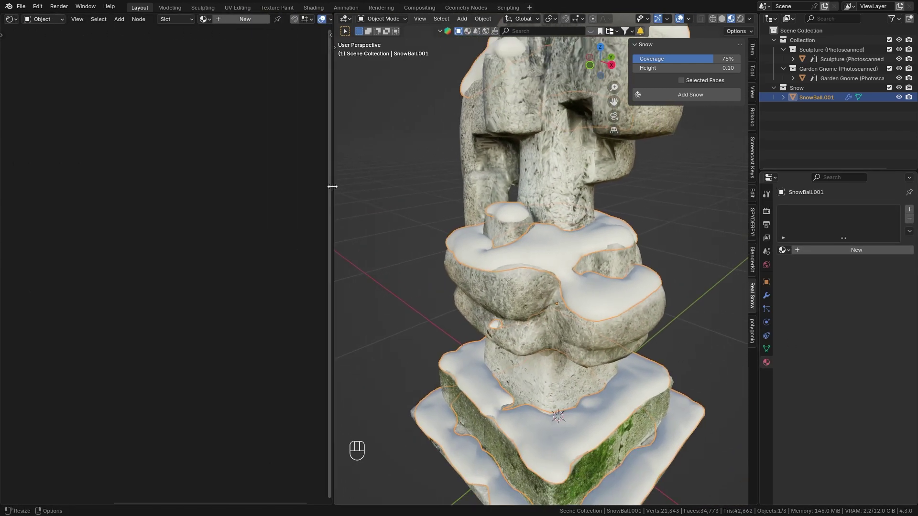
left_click(241, 19)
scroll(154, 247, "up", 2)
middle_click_drag(154, 247, 251, 218)
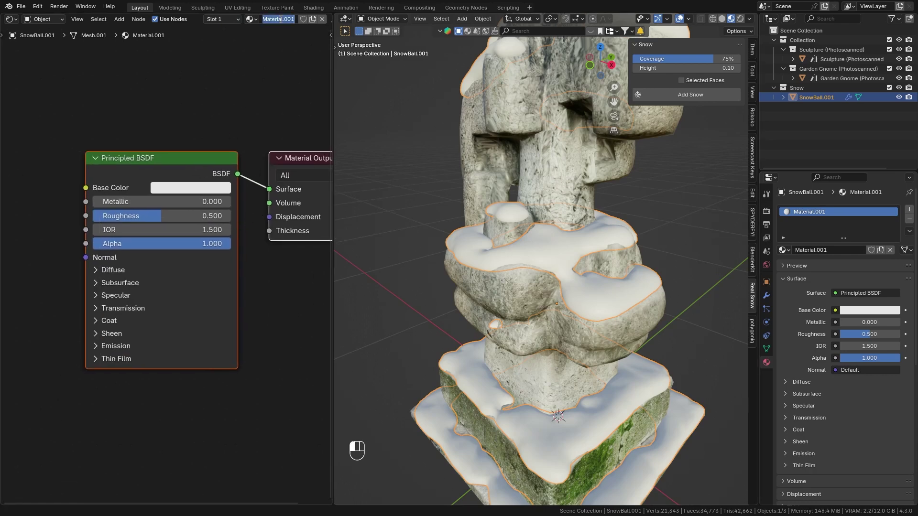
left_click(281, 19)
type("WhiteSnow")
key("Return")
Step: Add a Noise Texture node before the Principled BSDF of the WhiteSnow material
scroll(70, 197, "down", 3)
middle_click_drag(69, 197, 214, 180)
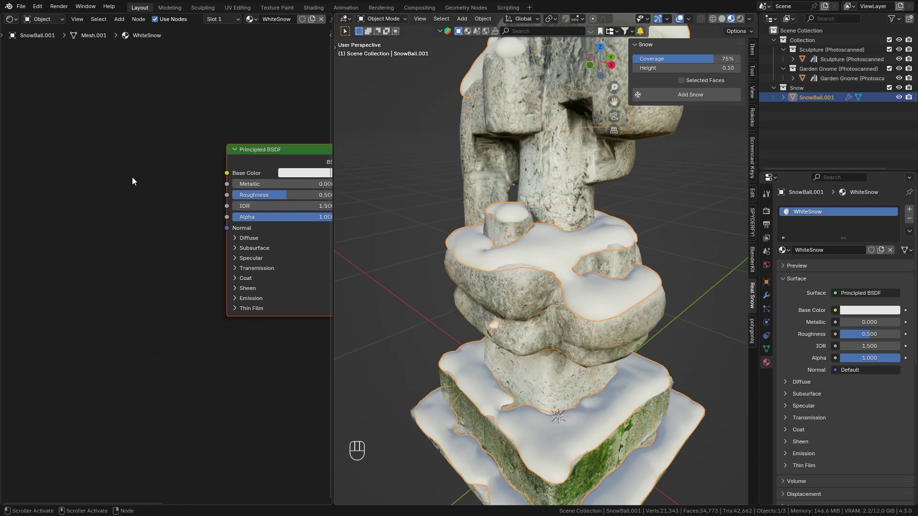
key("shift+a")
type("no")
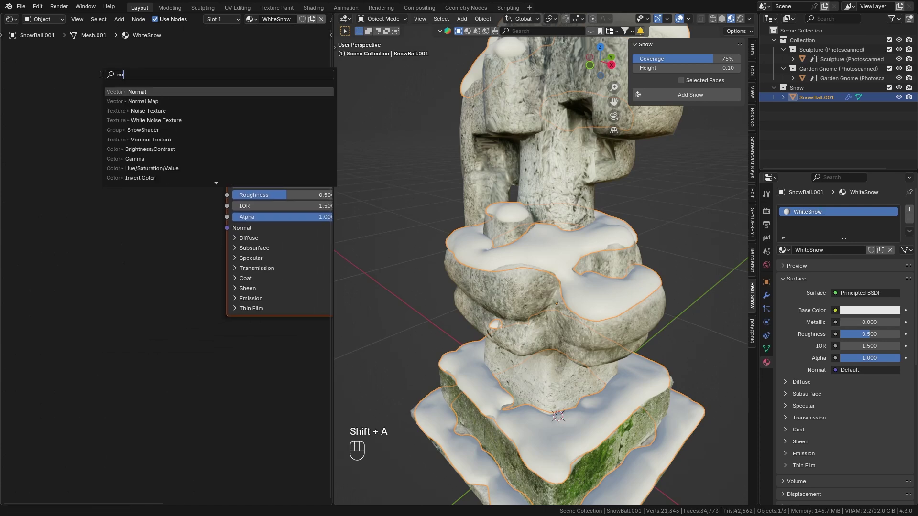
type("i")
key("Return")
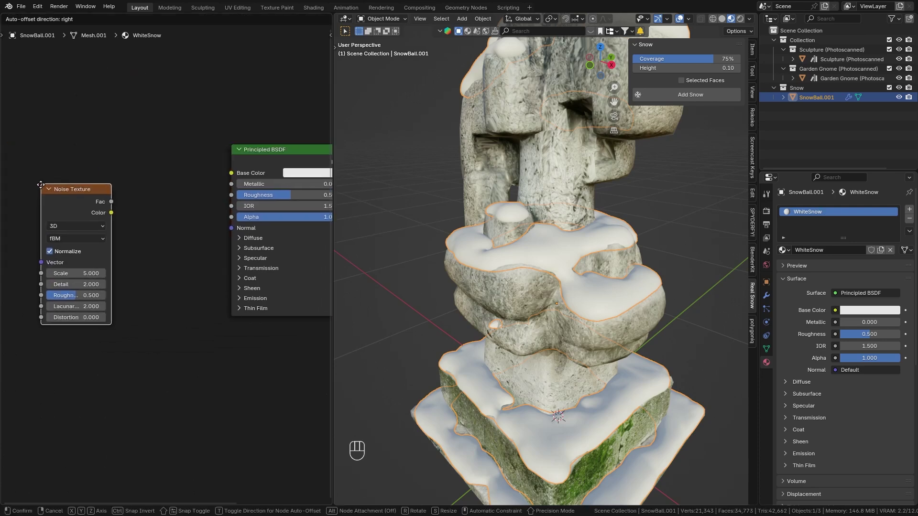
left_click(40, 185)
Step: Feed the noise Fac into the Height of a new Bump node and connect its Normal output to the Principled BSDF
middle_click_drag(140, 192, 202, 184)
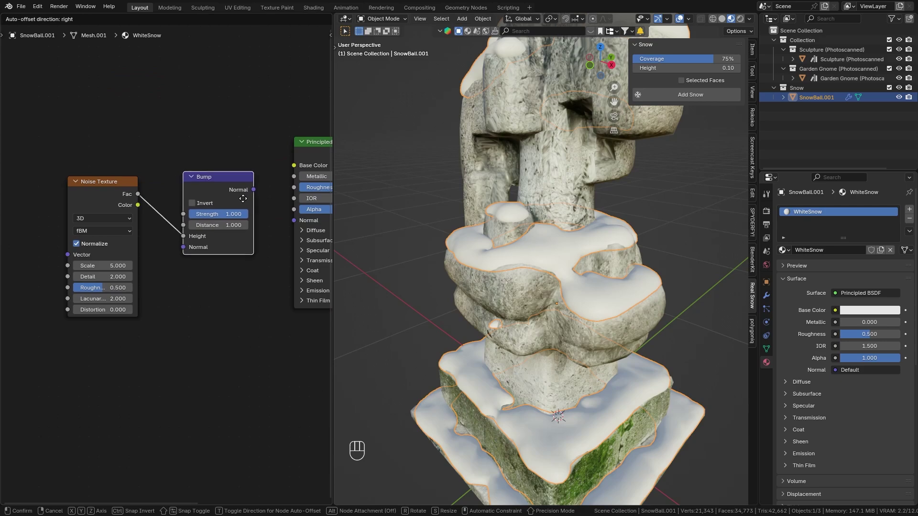
left_click(244, 198)
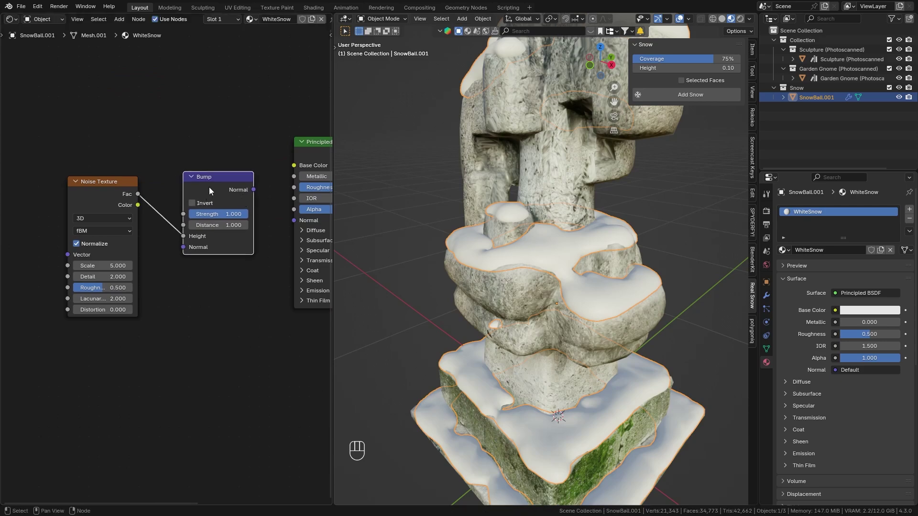
middle_click_drag(253, 189, 208, 179)
left_click_drag(209, 179, 249, 212)
Step: Set the noise scale to 109.9 and the bump distance to 0.003, and check the snow surface on the statue
scroll(603, 321, "up", 5)
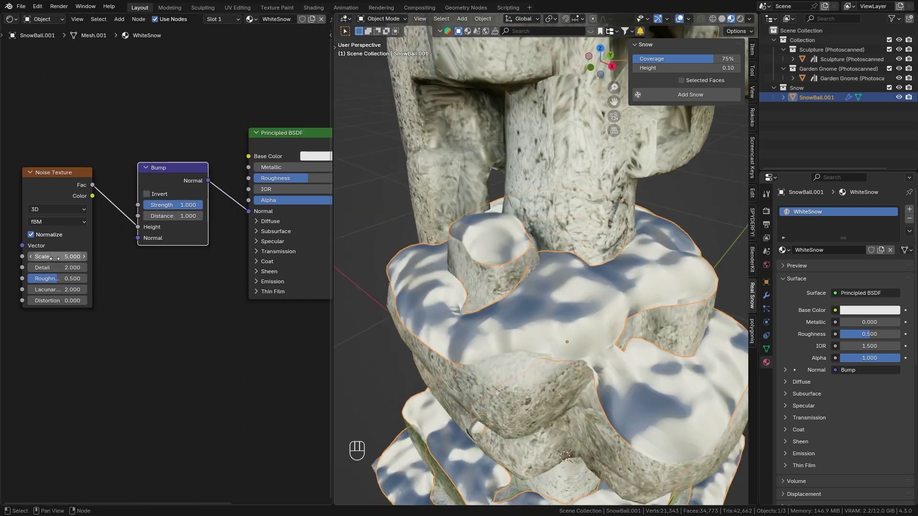
left_click_drag(54, 258, 145, 258)
scroll(168, 264, "up", 2)
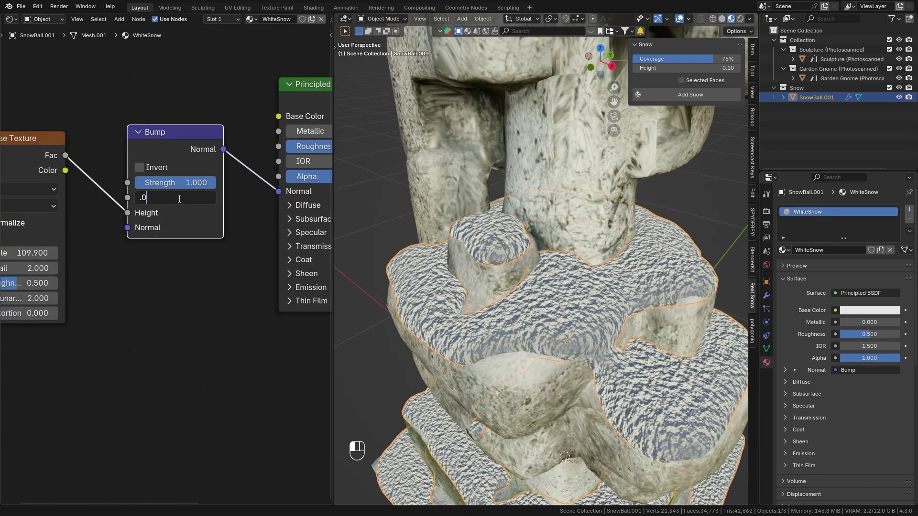
key("Return")
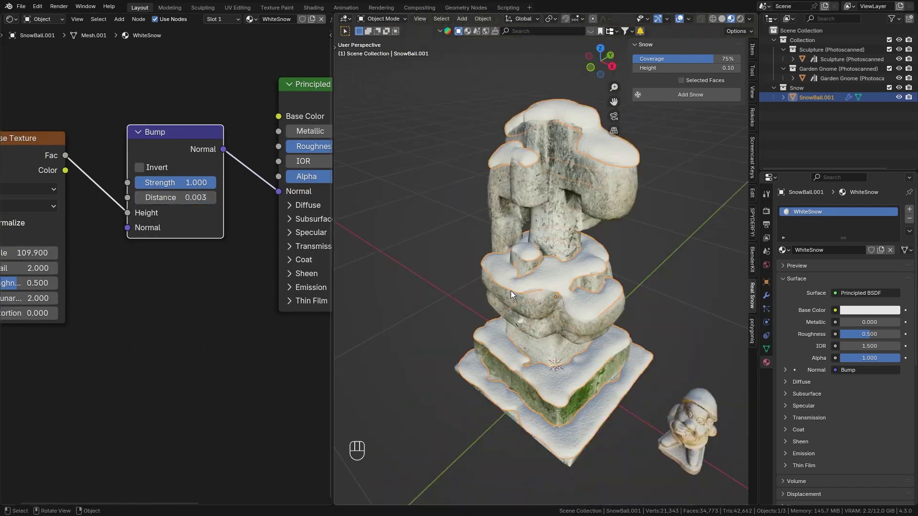
middle_click_drag(510, 291, 626, 286)
scroll(626, 286, "up", 2)
scroll(626, 285, "down", 5)
Step: Try moving the statue on its own to see whether the snow mesh follows, and cancel the move
left_click(573, 298)
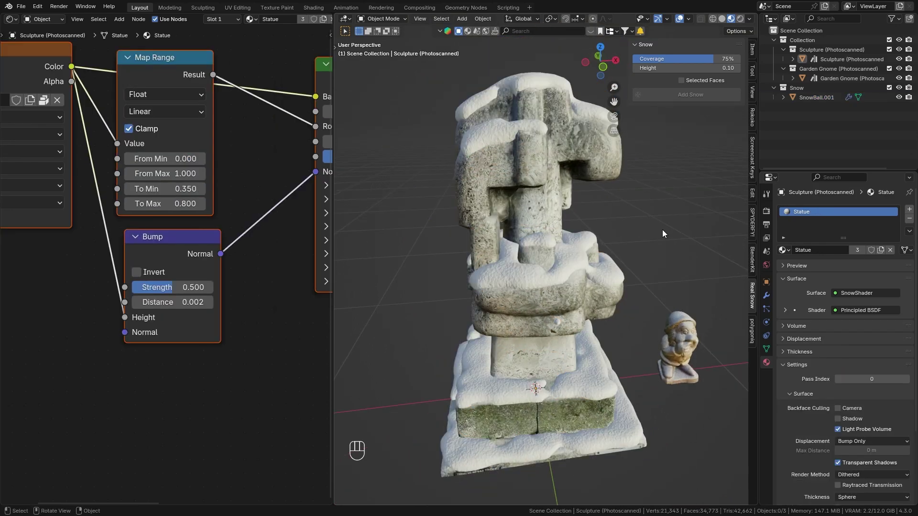
key("g")
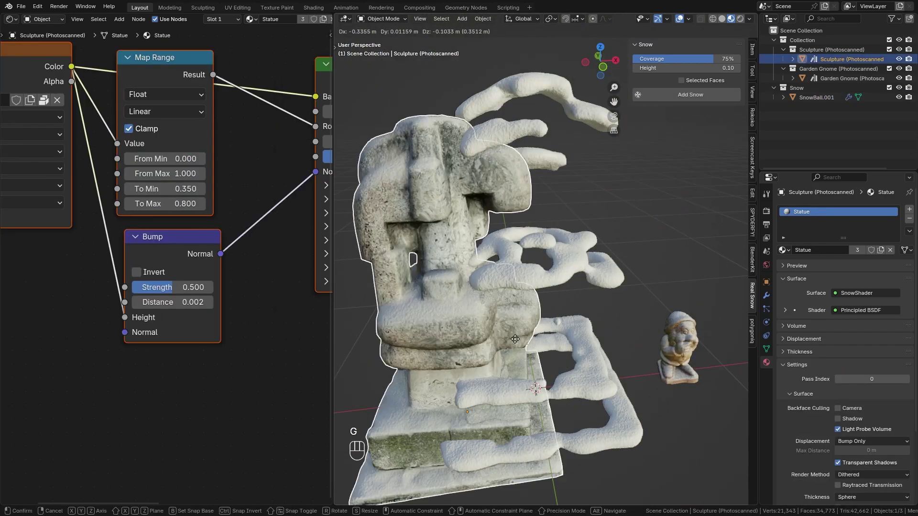
right_click(578, 302)
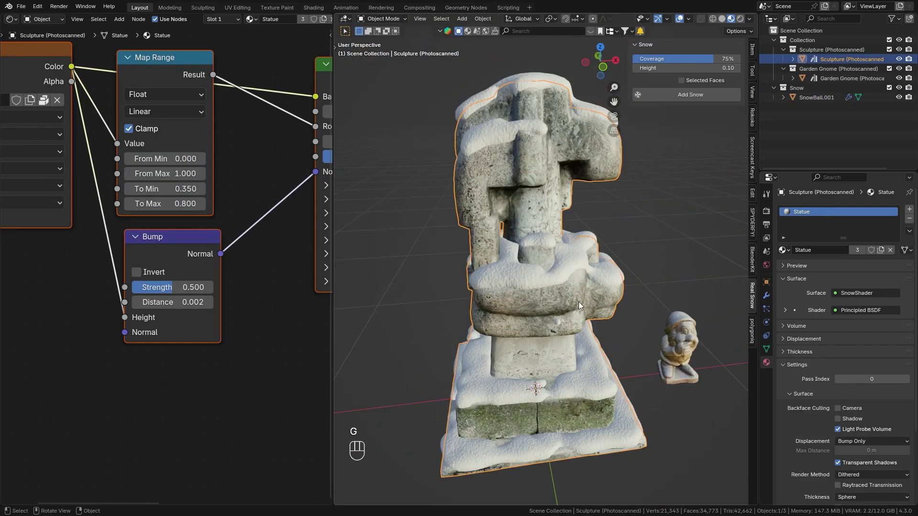
Step: Parent the snow mesh to the statue with the Object option
left_click(572, 254)
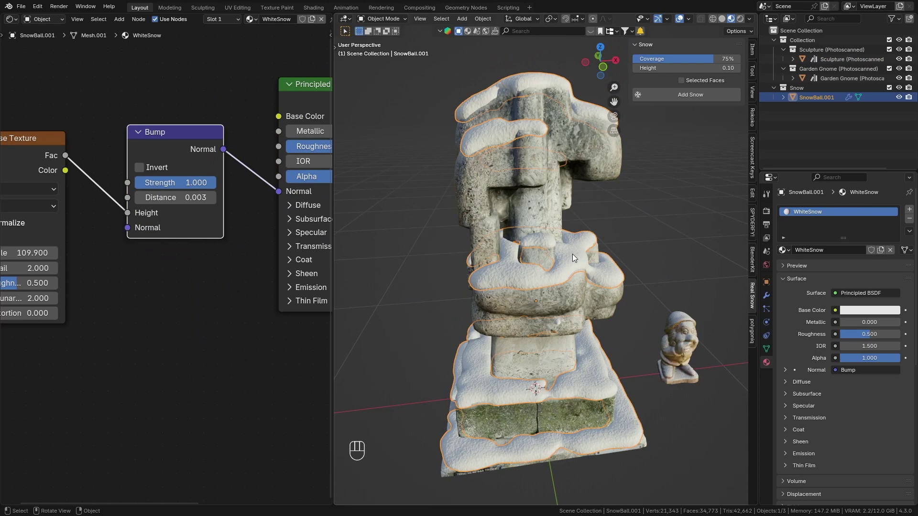
left_click(544, 308, "shift")
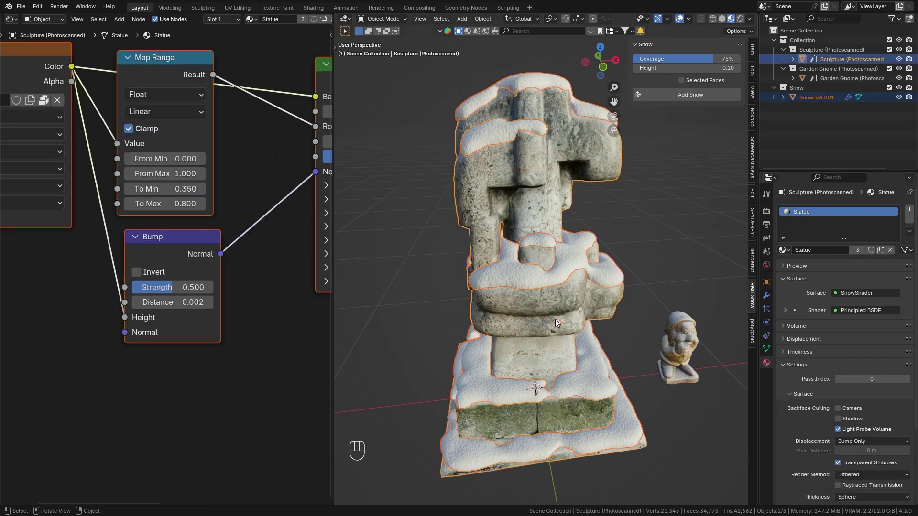
key("ctrl+p")
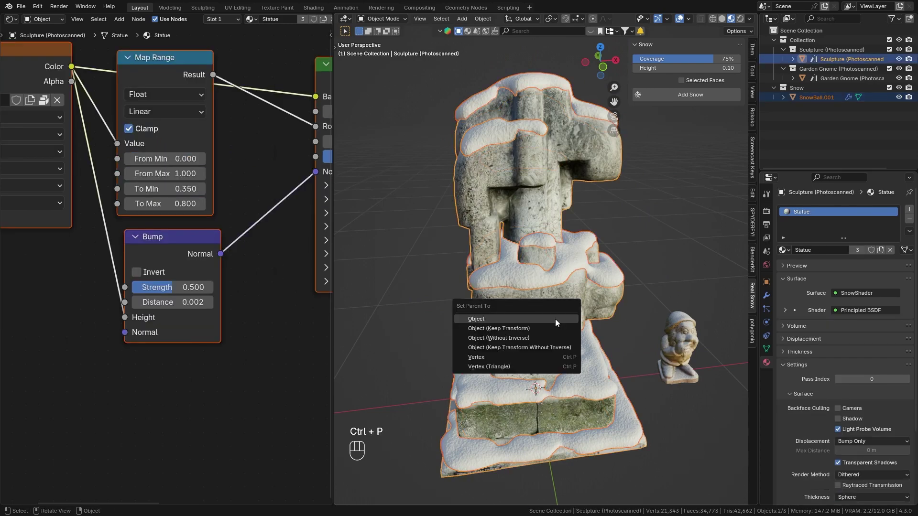
left_click(555, 319)
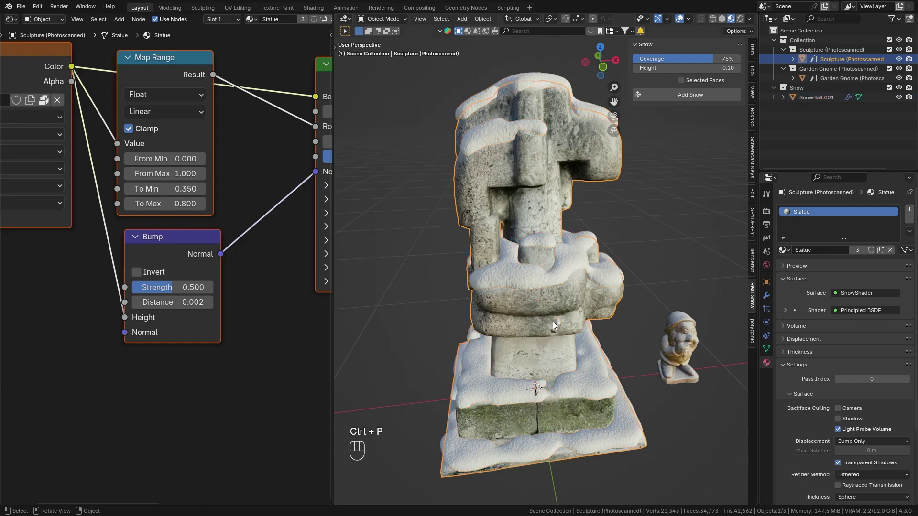
Step: Test moving the statue together with its parented snow, cancel the move, and inspect the snow-covered statue
key("g")
right_click(538, 301)
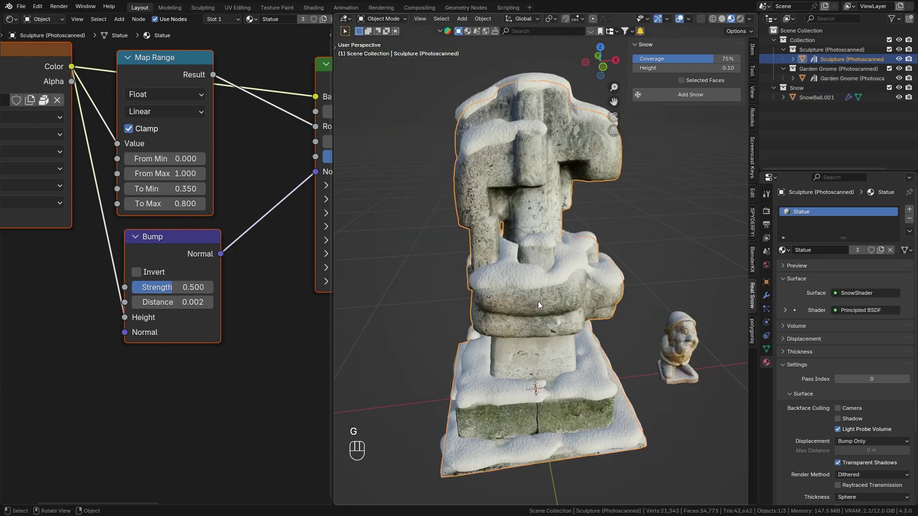
middle_click_drag(558, 290, 574, 305)
scroll(562, 282, "up", 2)
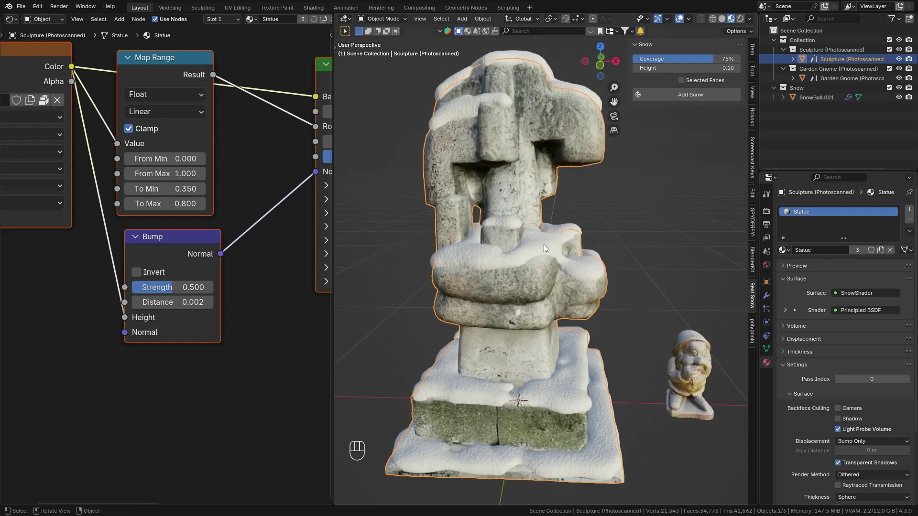
Step: Delete the existing snow mesh covering the statue
left_click(541, 246)
key("x")
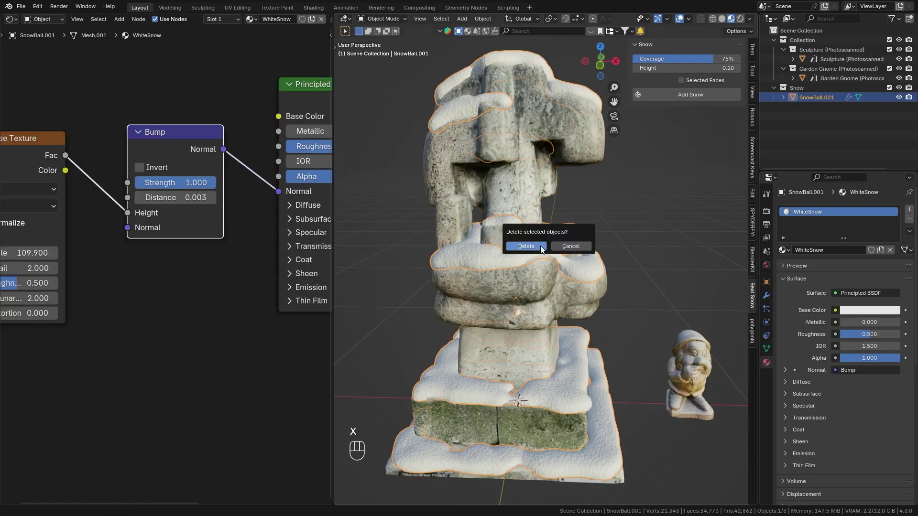
left_click(541, 245)
Step: Select only the lower base part of the statue's mesh in front view, and return to Object Mode
left_click(509, 313)
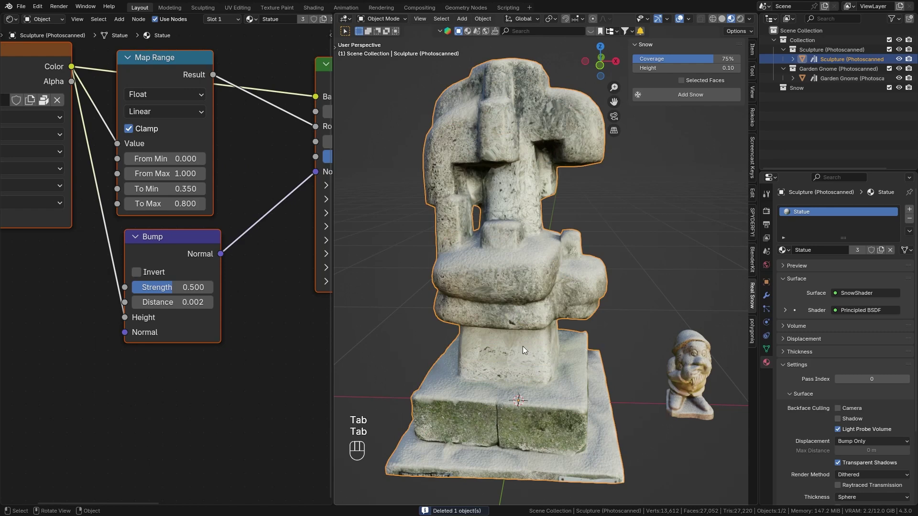
middle_click_drag(523, 346, 569, 350)
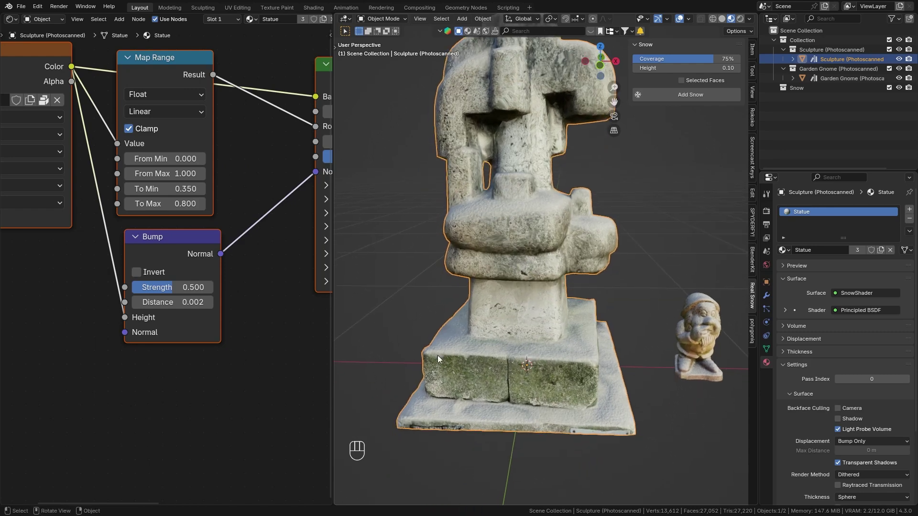
key("Tab")
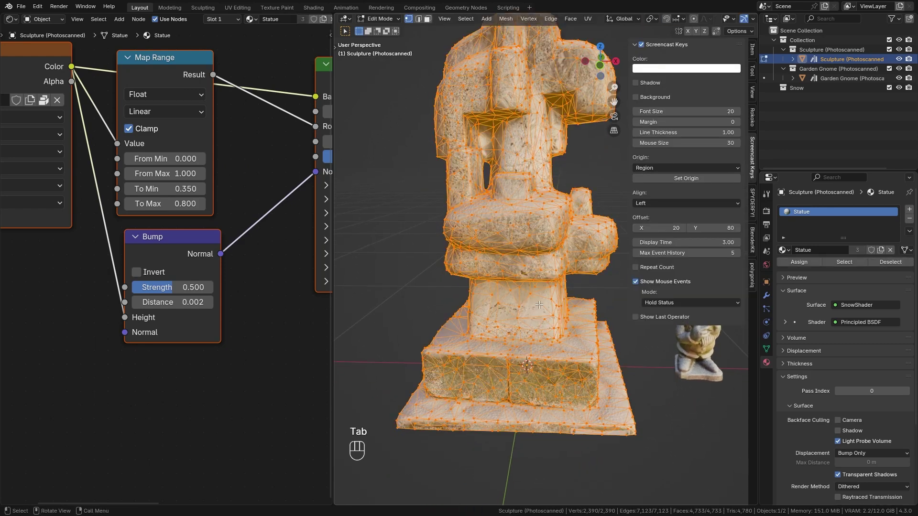
key("a")
key("a")
key("KP_1")
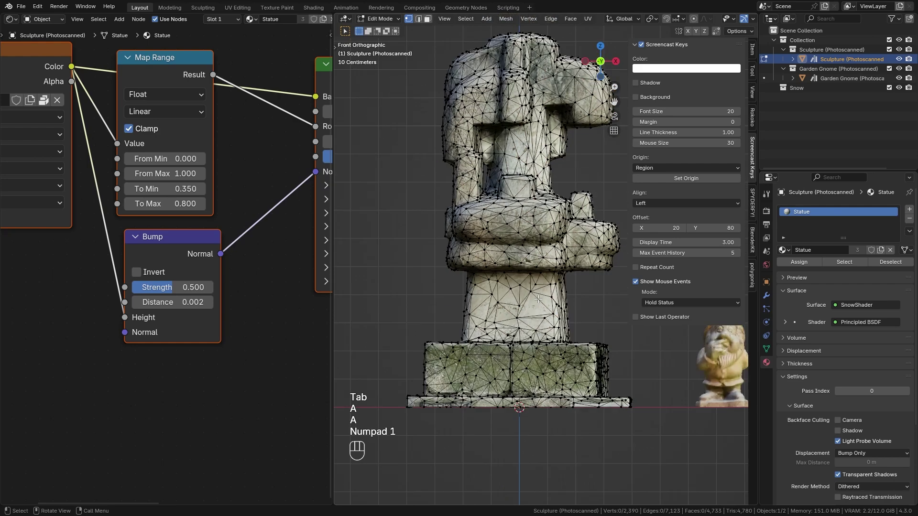
key("n")
left_click_drag(411, 357, 601, 290)
middle_click_drag(514, 277, 526, 295)
key("Tab")
key("n")
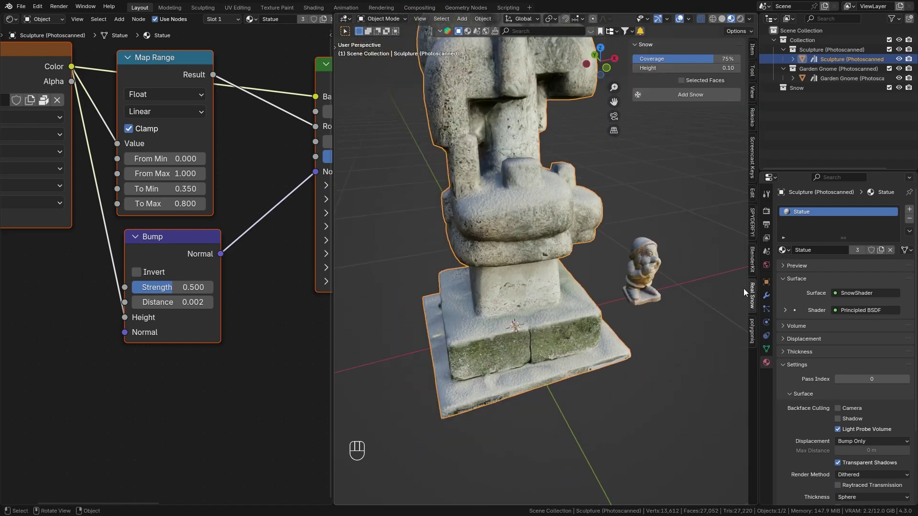
Step: Enable Selected Faces for Real Snow and add snow to the statue's selected base faces at 75% coverage and 0.10 height
left_click(681, 80)
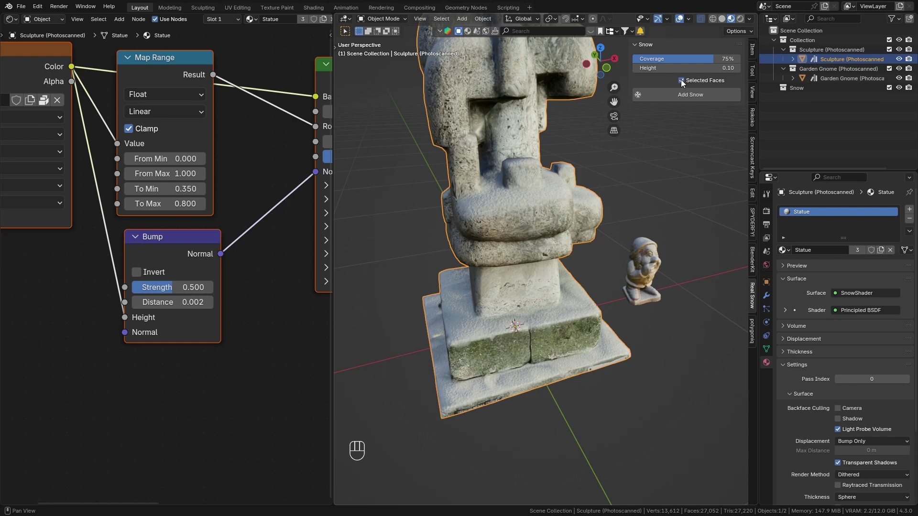
left_click(686, 96)
middle_click_drag(580, 398, 537, 364)
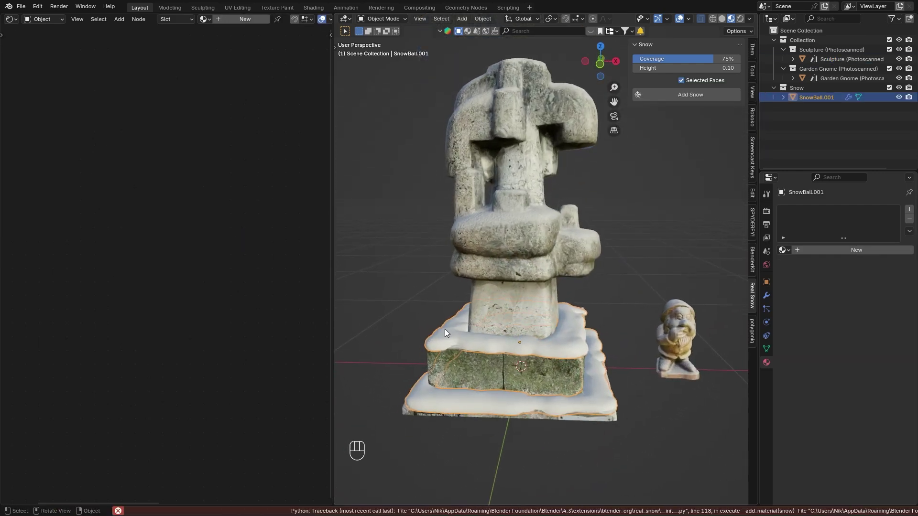
middle_click_drag(474, 371, 518, 148)
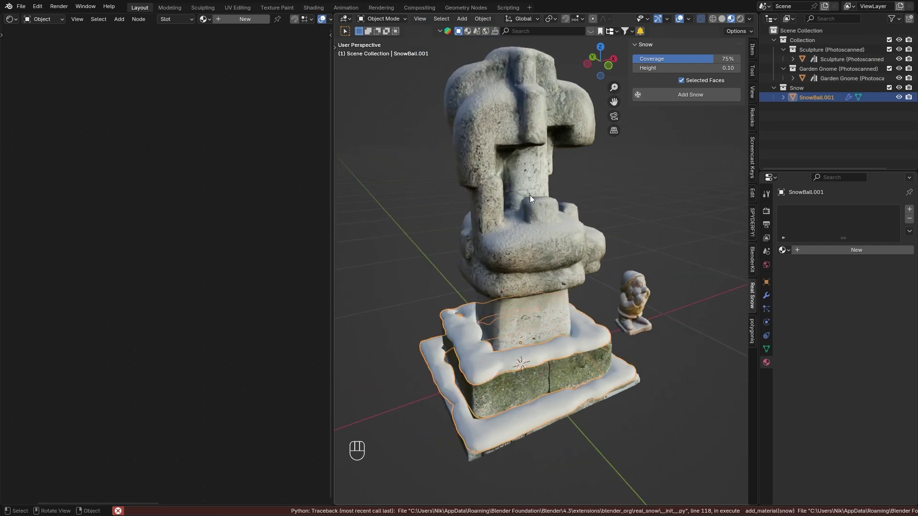
Step: Assign the existing WhiteSnow material to the new snow mesh on the base and inspect its surface
scroll(516, 370, "up", 2)
middle_click_drag(515, 371, 564, 311, "shift")
scroll(560, 336, "up", 1)
left_click(782, 249)
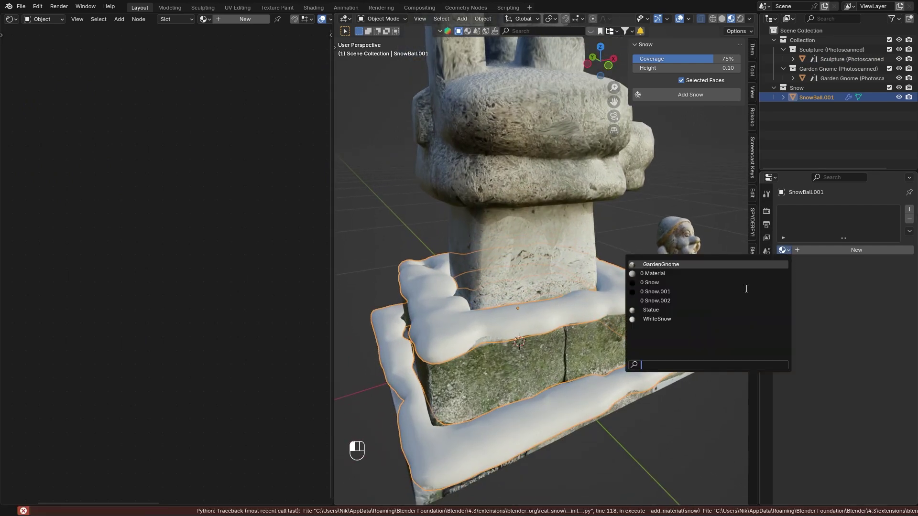
left_click(675, 318)
scroll(532, 365, "up", 2)
scroll(532, 326, "up", 2)
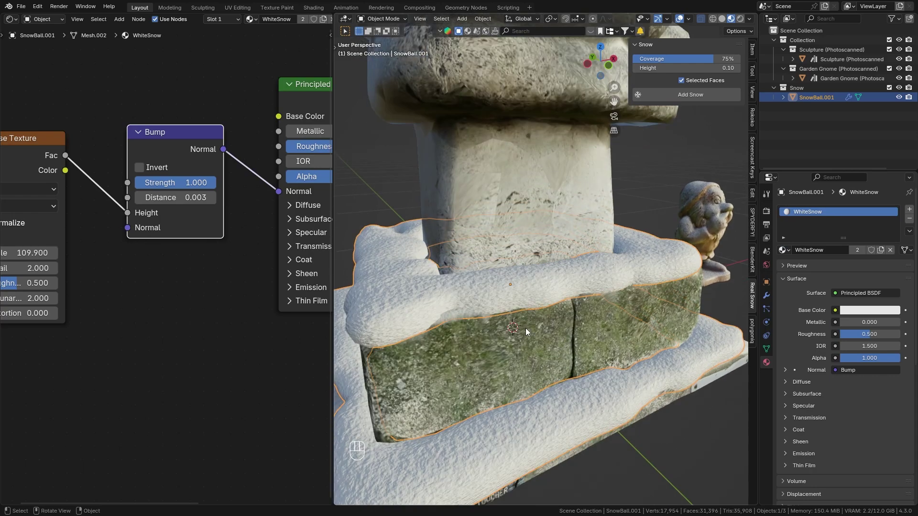
scroll(526, 328, "up", 2)
scroll(586, 294, "down", 6)
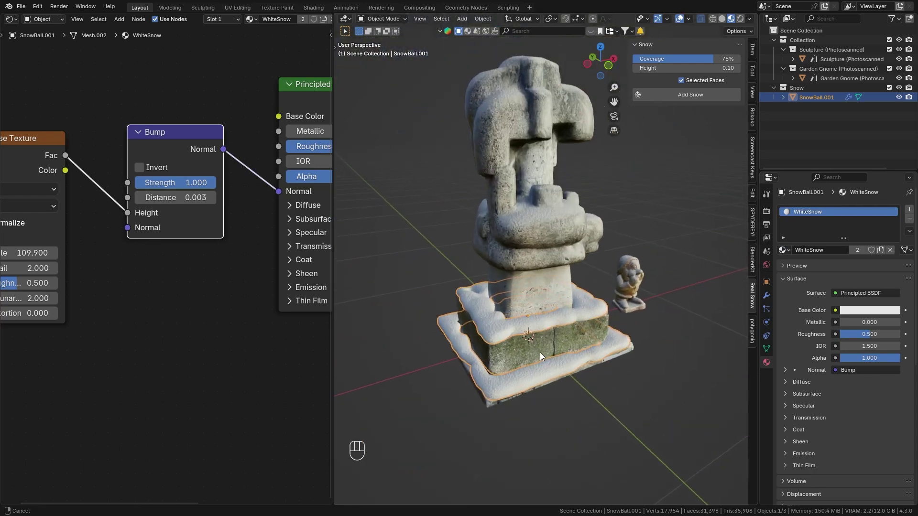
mouse_move(540, 352)
middle_mouse_down()
mouse_move(560, 342)
mouse_move(532, 347)
middle_mouse_up()
Step: Switch to the Edge browser and look through the creator's photoscanned assets in the BlenderKit gallery
key("F11")
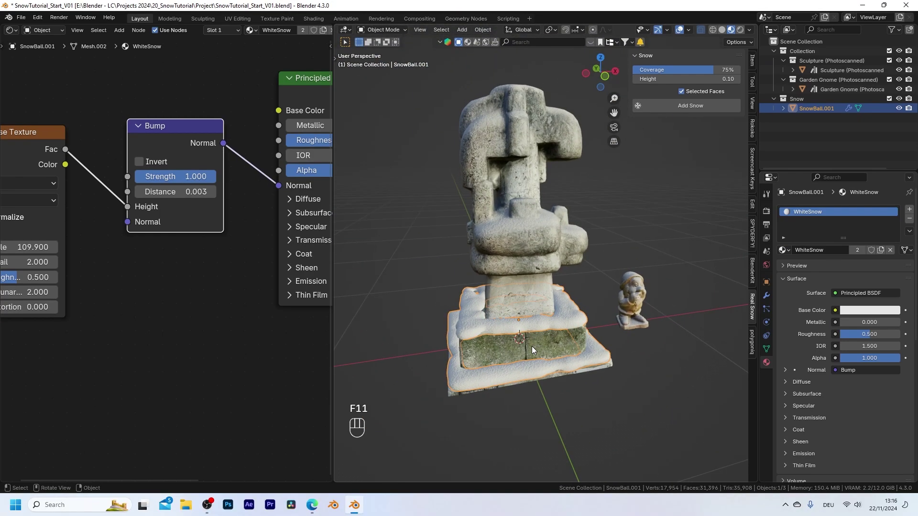
left_click(312, 505)
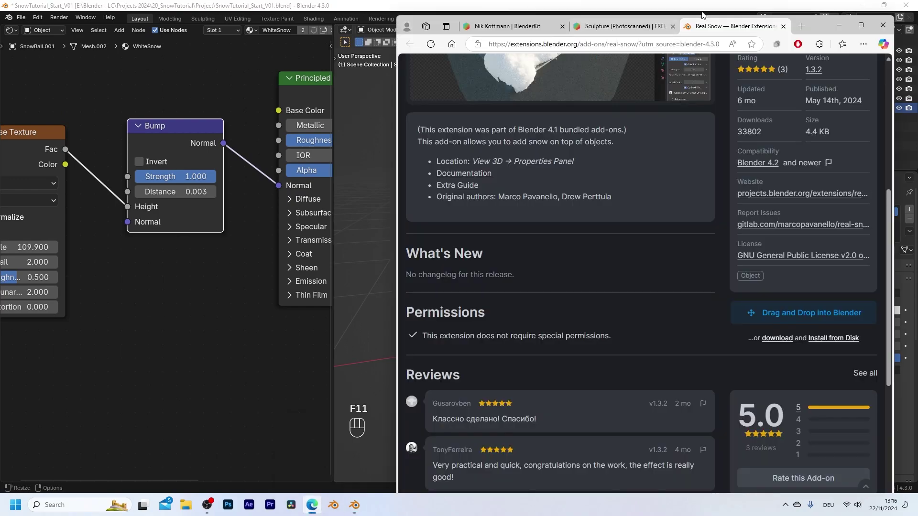
double_click(819, 33)
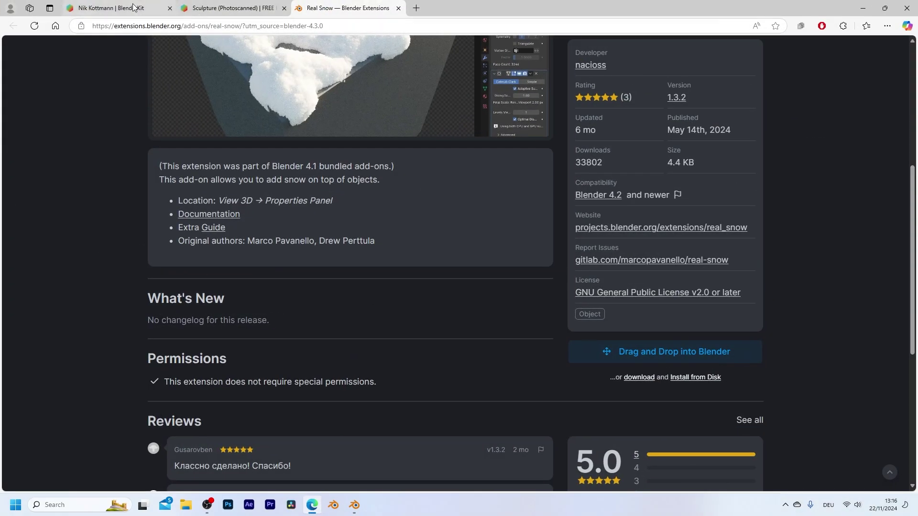
left_click(115, 8)
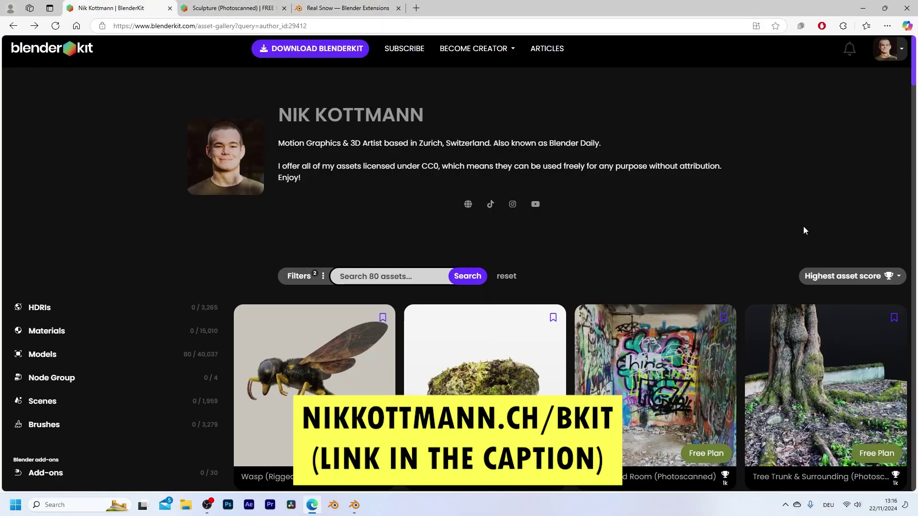
scroll(744, 238, "down", 15)
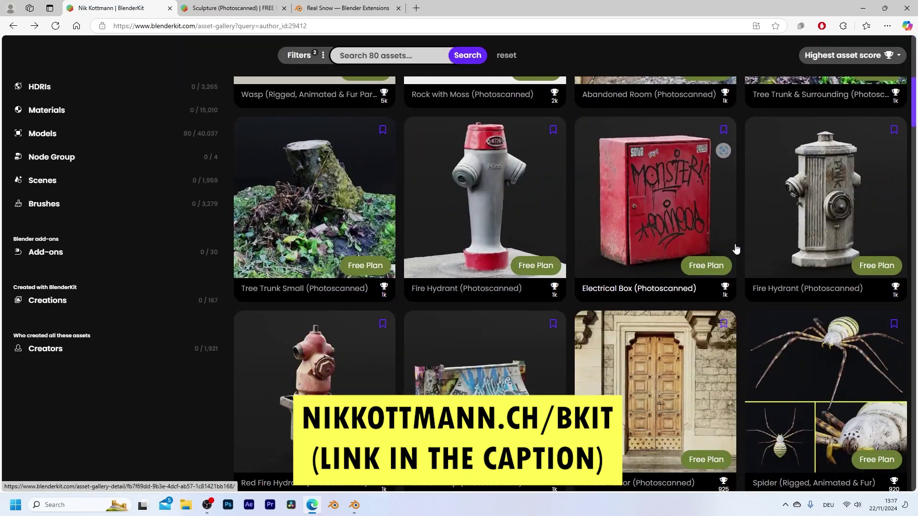
scroll(734, 251, "down", 16)
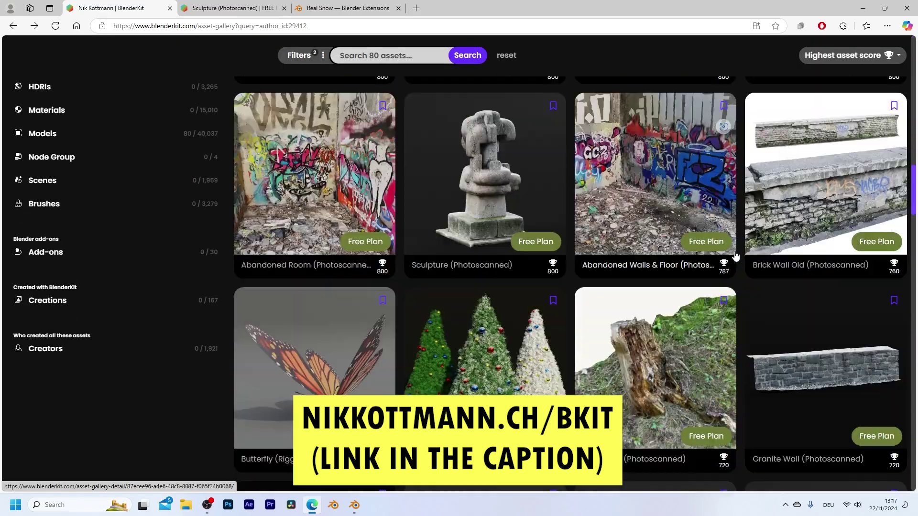
scroll(733, 261, "down", 13)
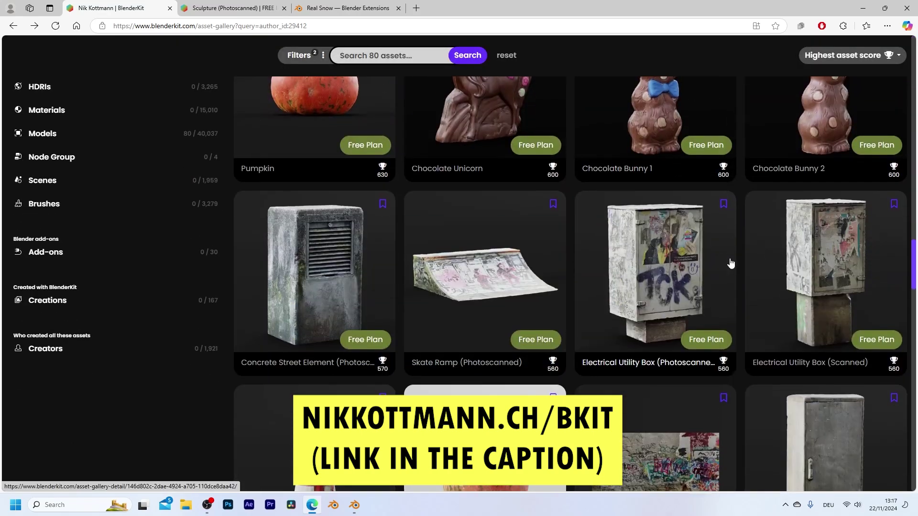
scroll(734, 266, "down", 9)
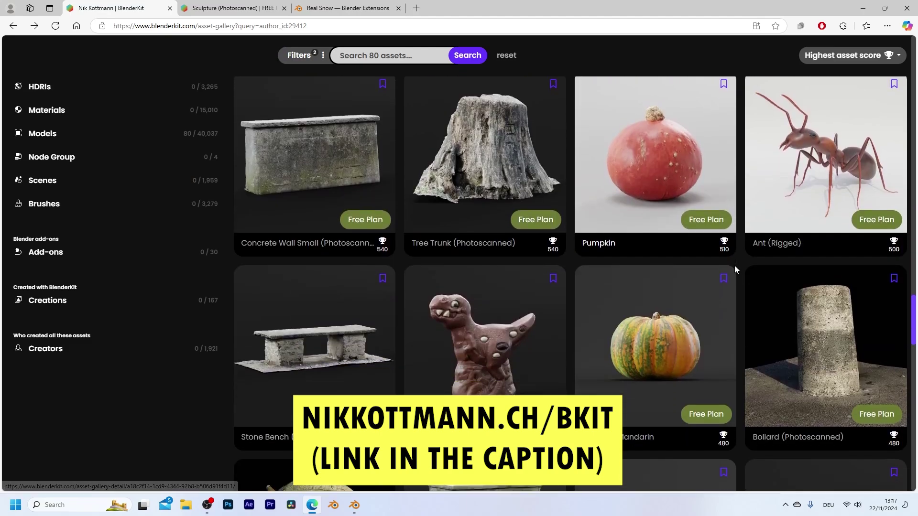
scroll(735, 267, "down", 15)
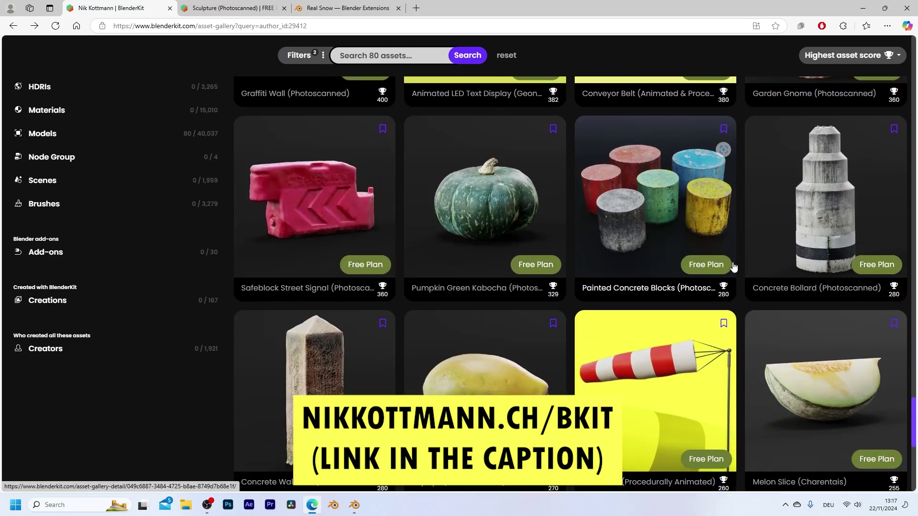
scroll(733, 267, "down", 8)
middle_click(741, 268)
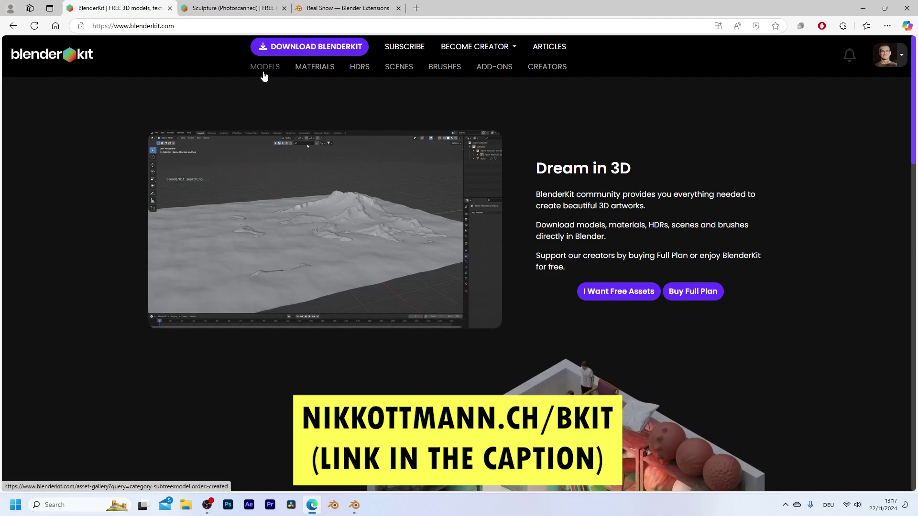
Step: Open BlenderKit's Models category and browse the newest models on offer
left_click(267, 65)
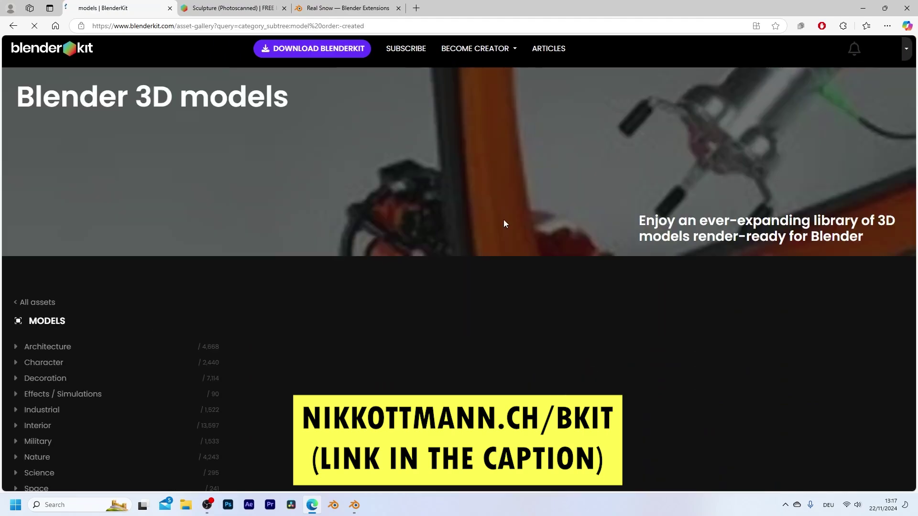
scroll(721, 287, "down", 10)
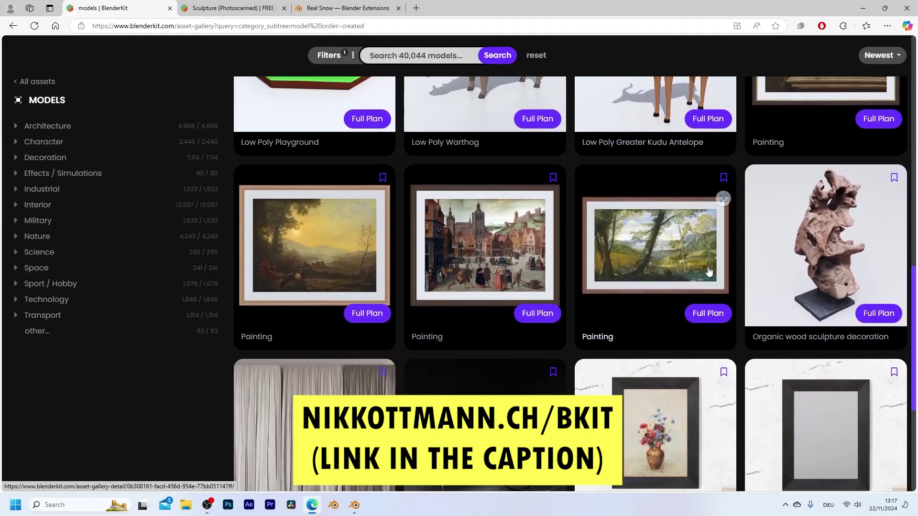
scroll(706, 273, "down", 15)
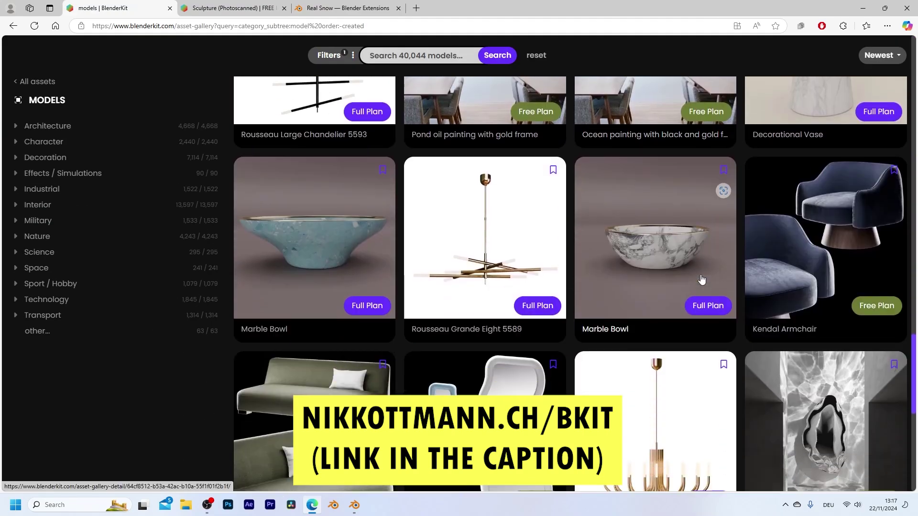
scroll(702, 279, "down", 12)
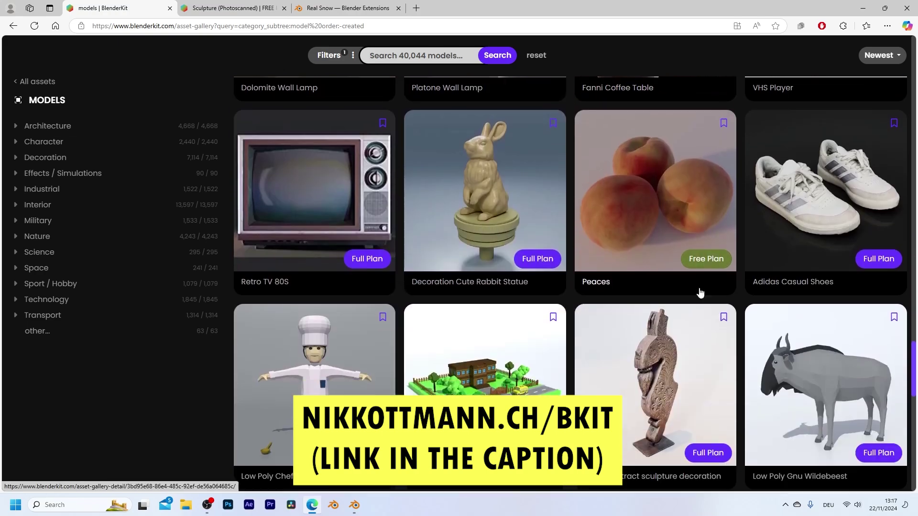
scroll(699, 287, "down", 6)
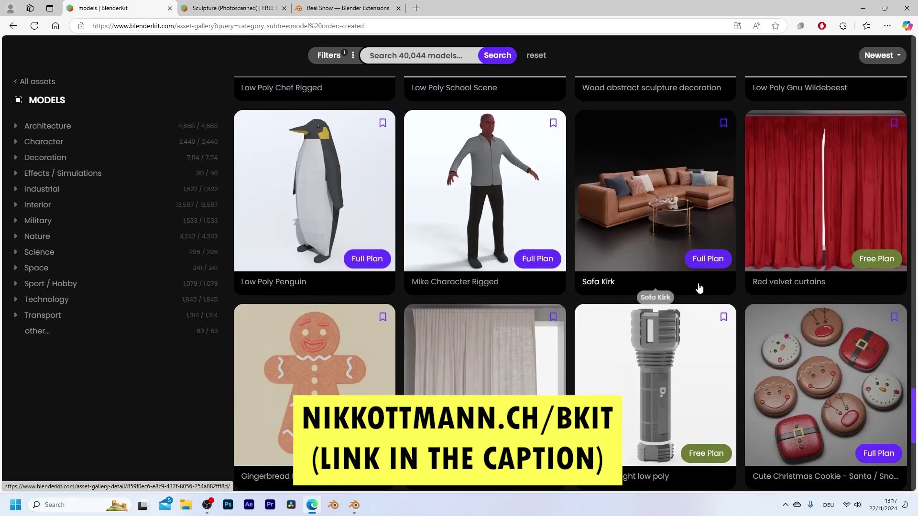
scroll(699, 287, "down", 12)
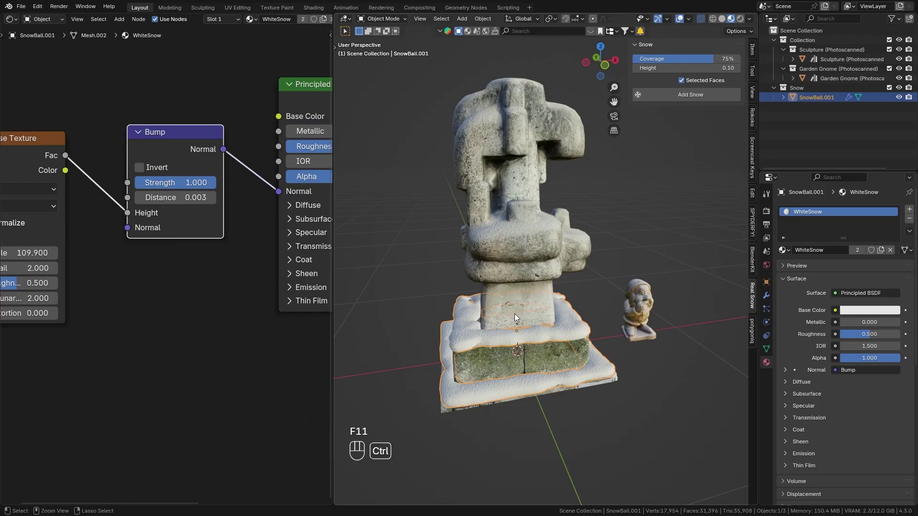
mouse_move(514, 314)
middle_mouse_down()
mouse_move(512, 304)
mouse_move(516, 325)
mouse_move(552, 318)
mouse_move(531, 319)
middle_mouse_up()
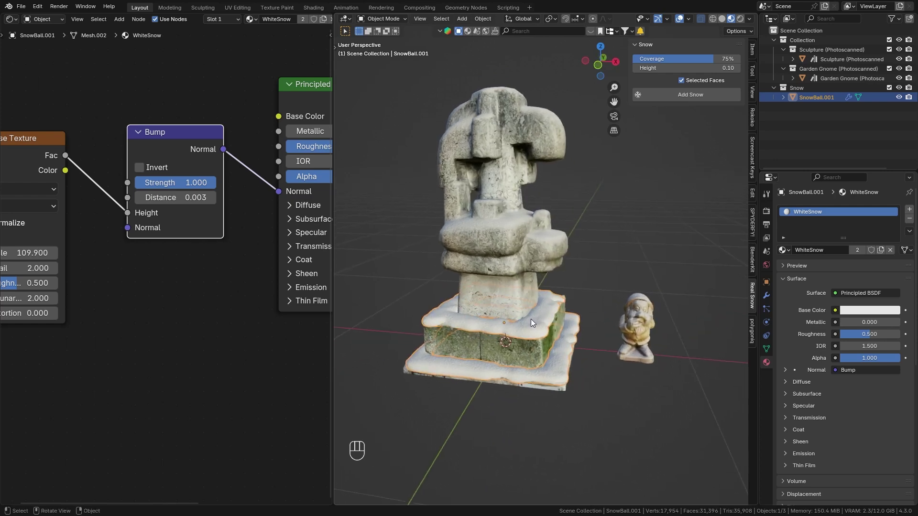